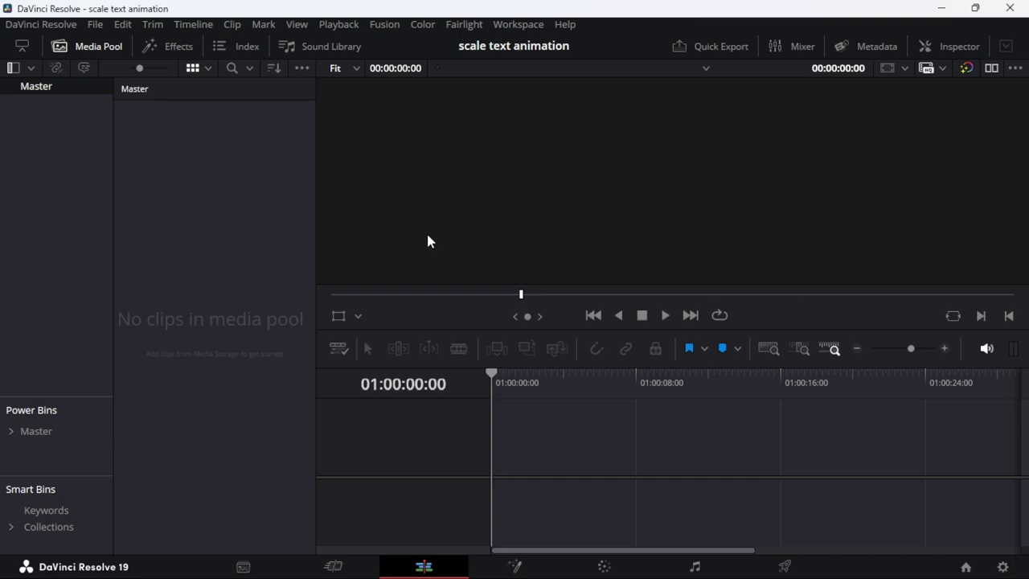
Create a new Fusion Composition clip in the Media Pool named textscaleeffect
right_click(203, 204)
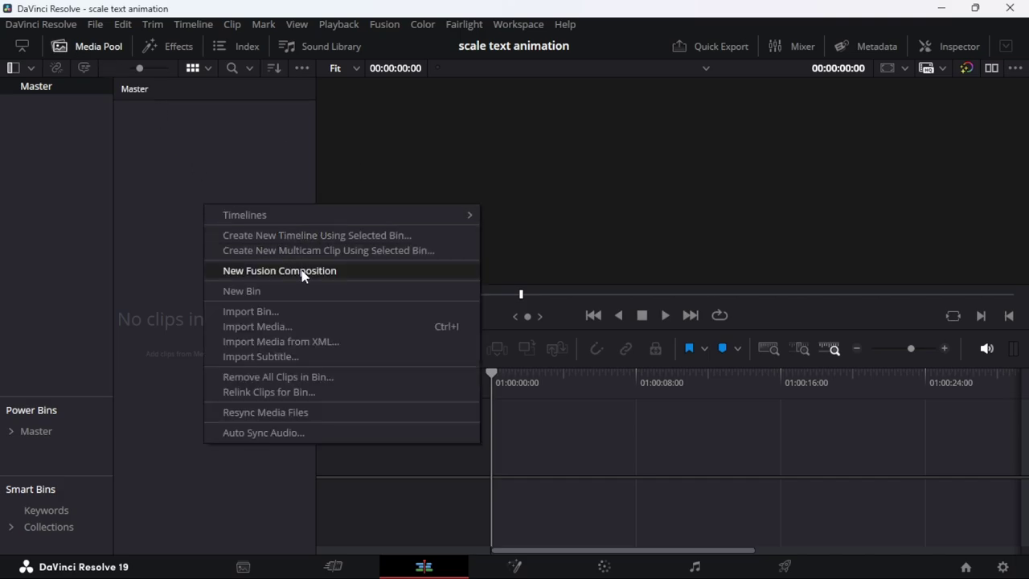
click(303, 273)
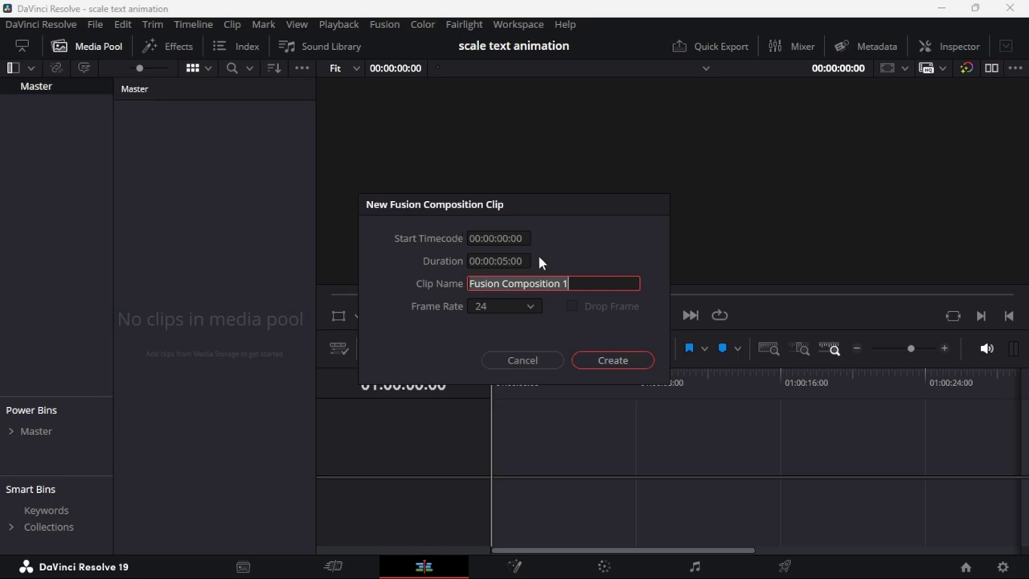
triple_click(586, 283)
text(textscaleeffect)
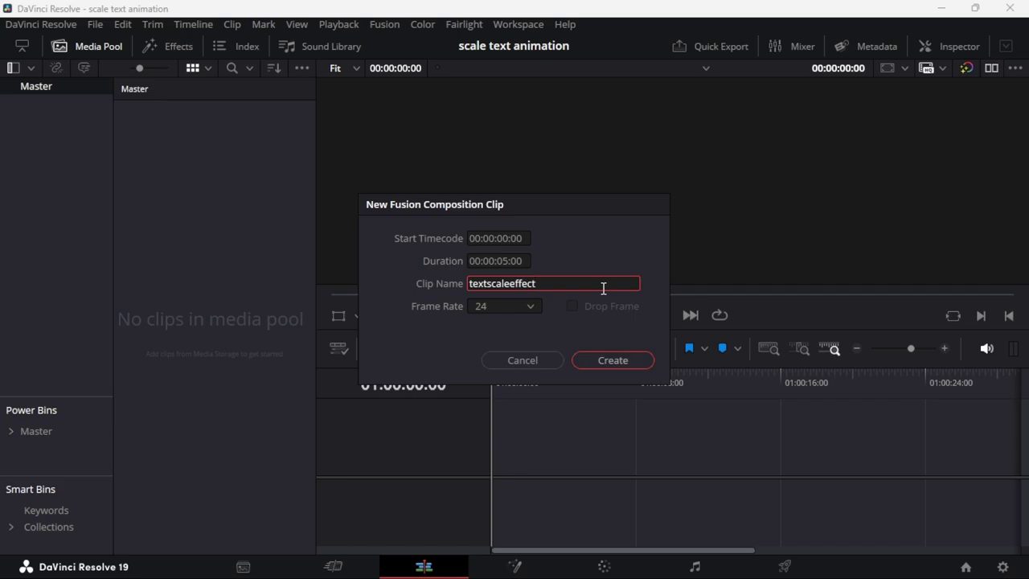
key(Return)
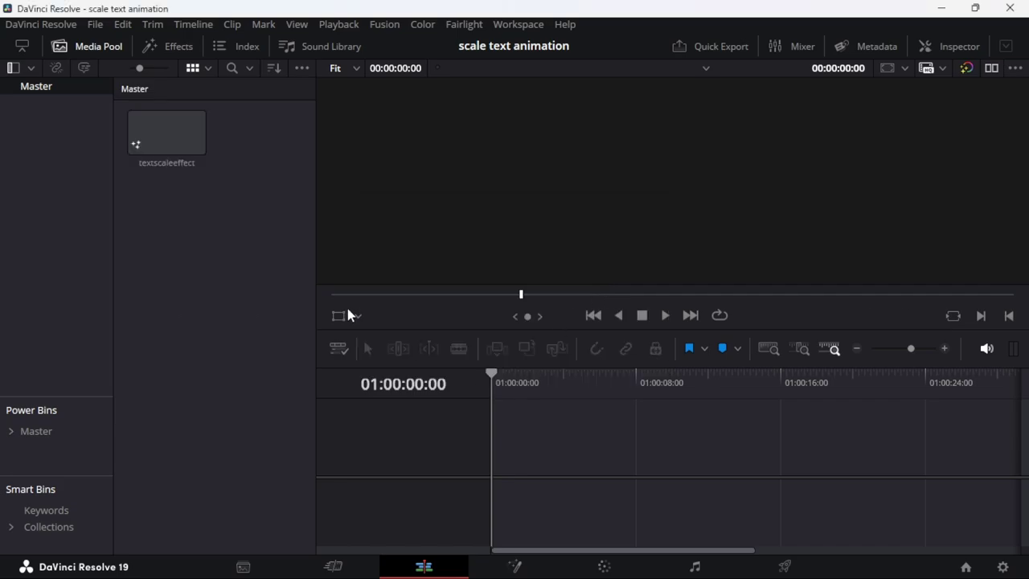
Place the textscaleeffect clip on a new timeline and open it in the Fusion page
mouse_move(151, 120)
mouse_down()
mouse_move(136, 144)
mouse_move(497, 446)
mouse_up()
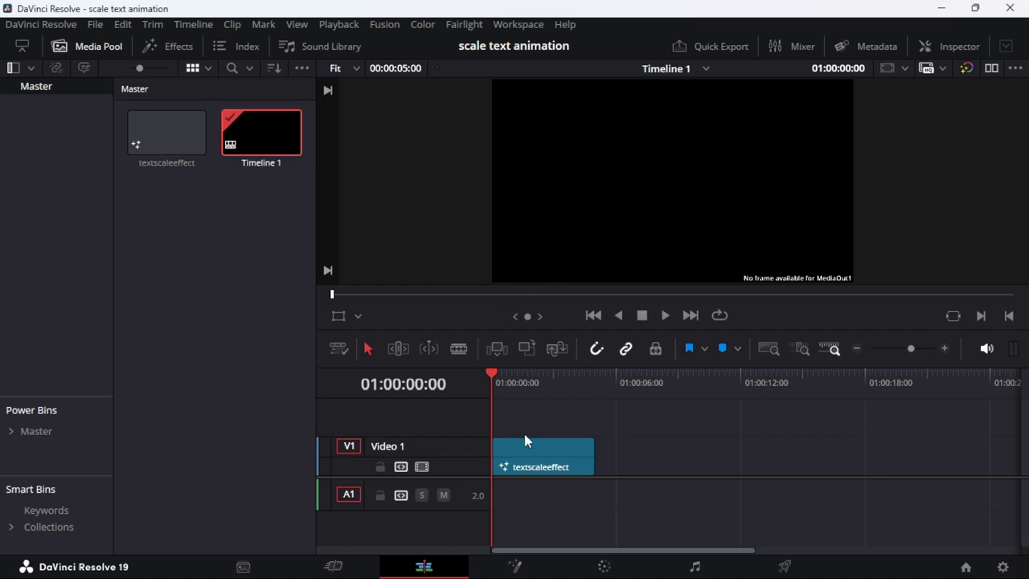
click(532, 455)
right_click(535, 451)
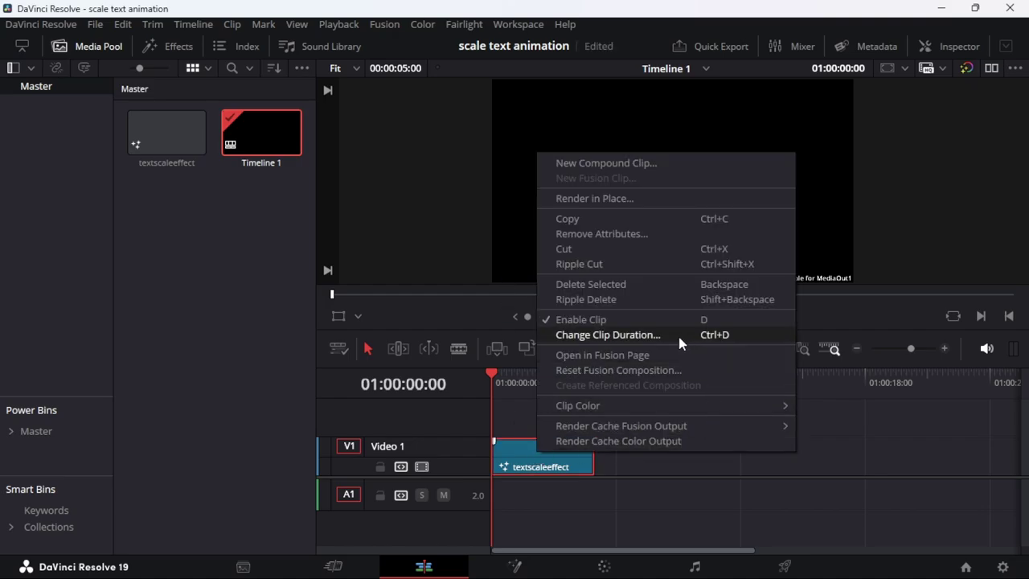
click(641, 355)
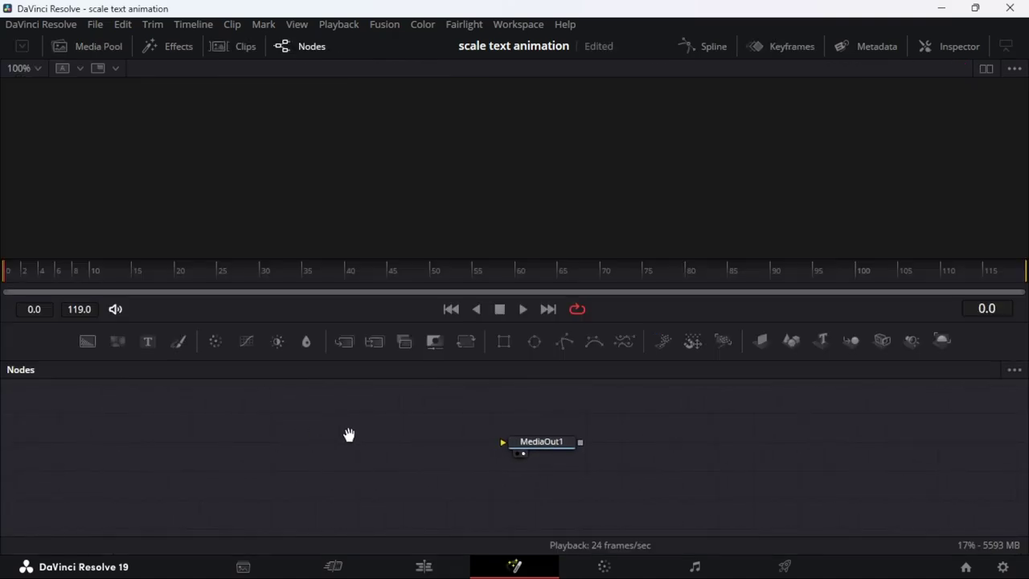
Add a Background node to the node graph and show its Inspector settings
drag(348, 435, 428, 444)
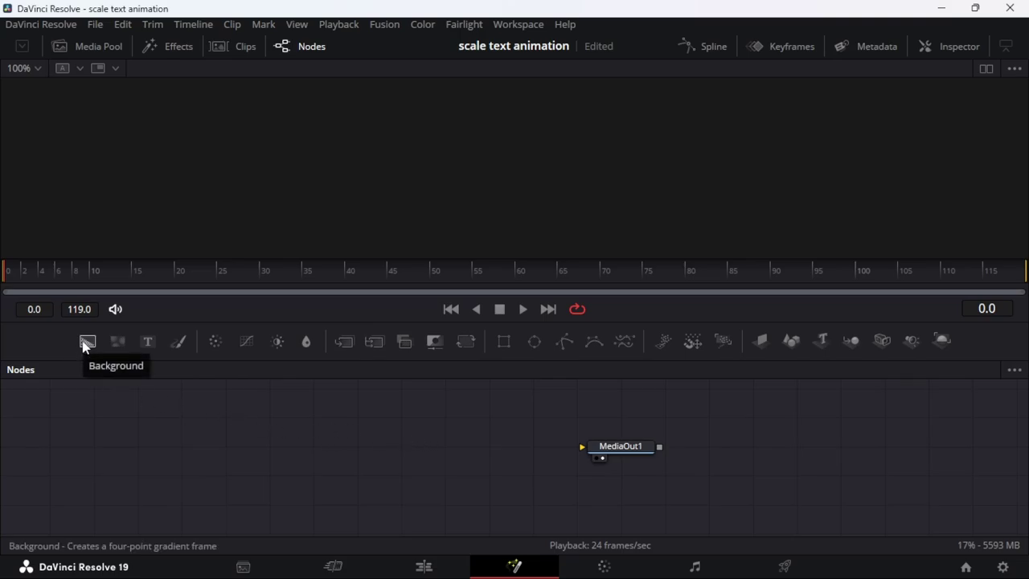
mouse_move(83, 342)
mouse_down()
mouse_move(380, 446)
mouse_move(593, 448)
mouse_up()
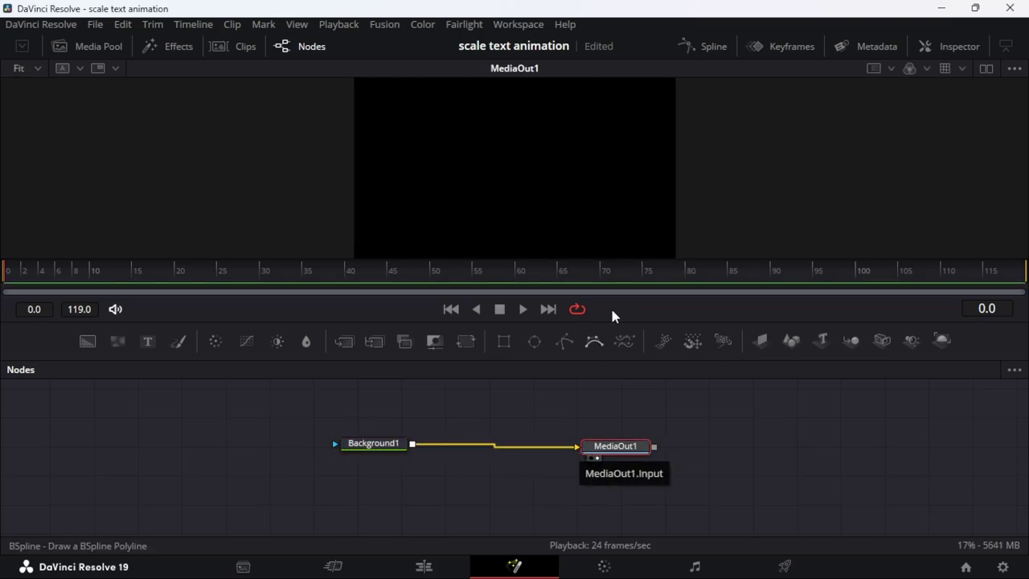
click(944, 48)
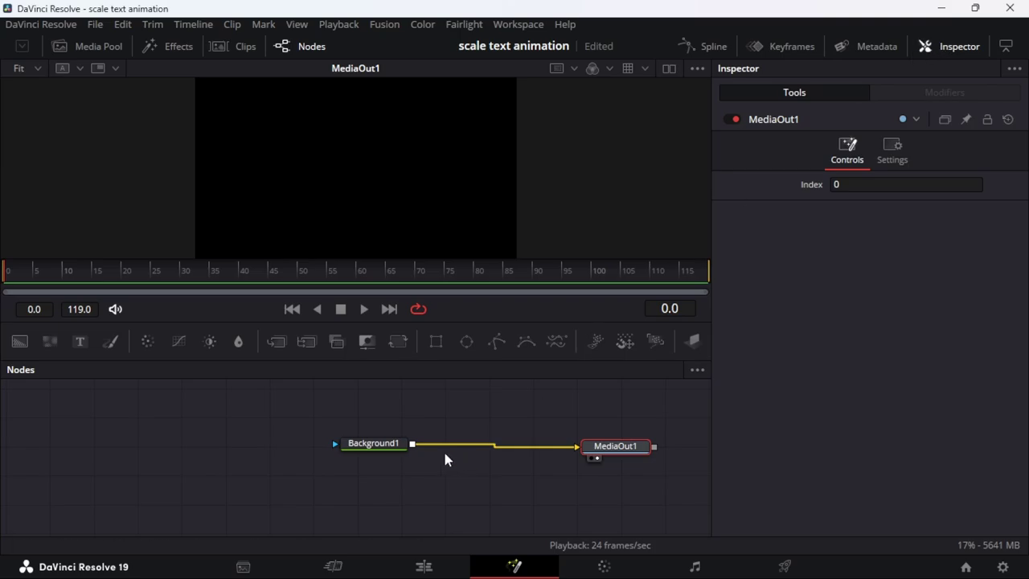
click(381, 447)
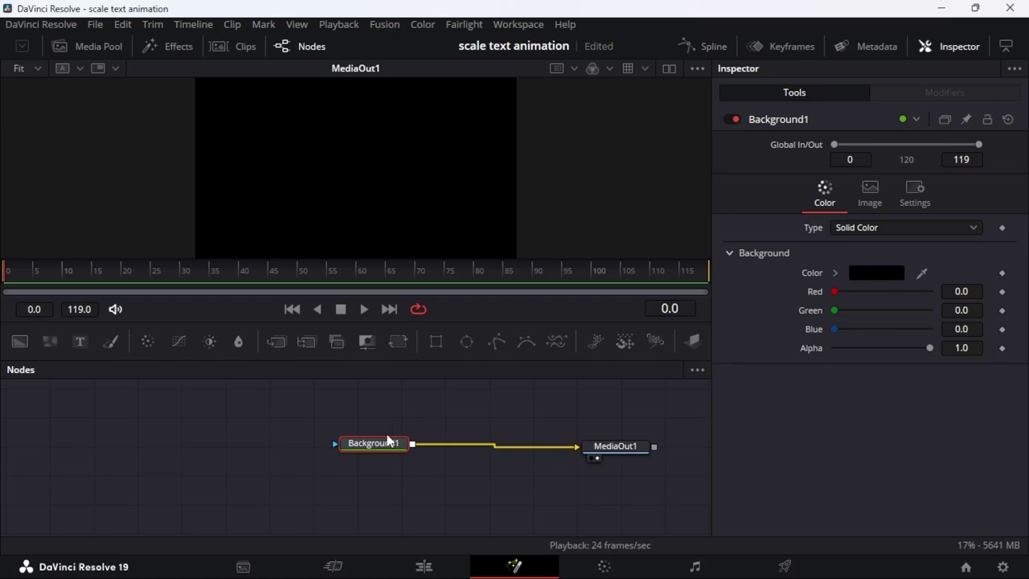
drag(388, 440, 337, 450)
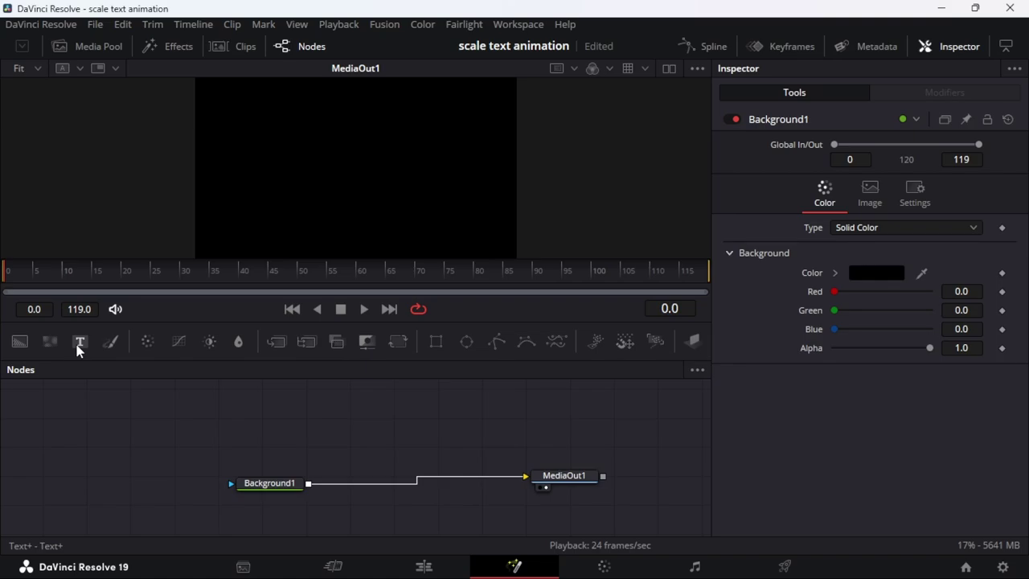
Add a Text+ node and merge Text1 over Background1 via Merge1
drag(79, 346, 379, 458)
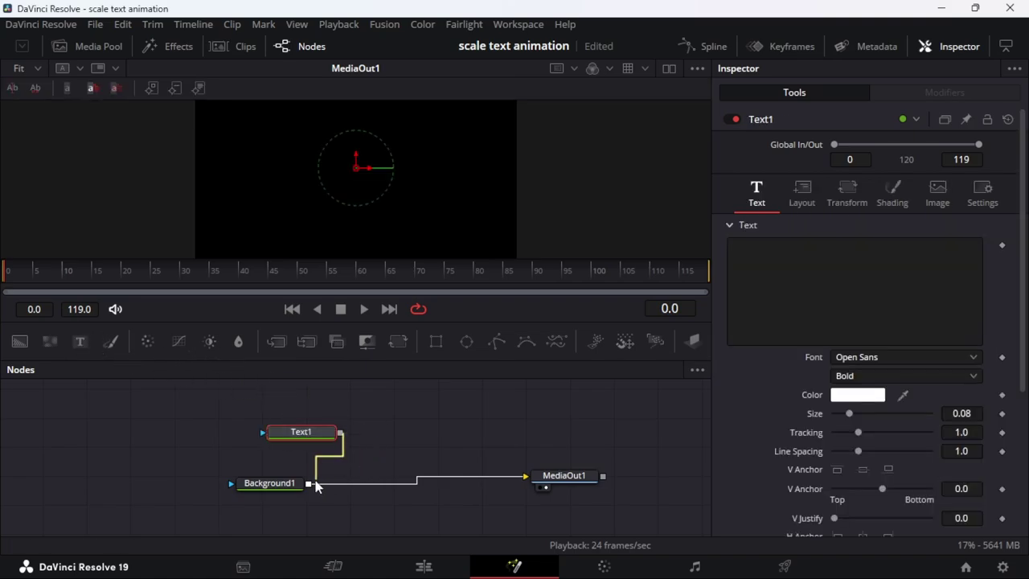
drag(316, 485, 408, 484)
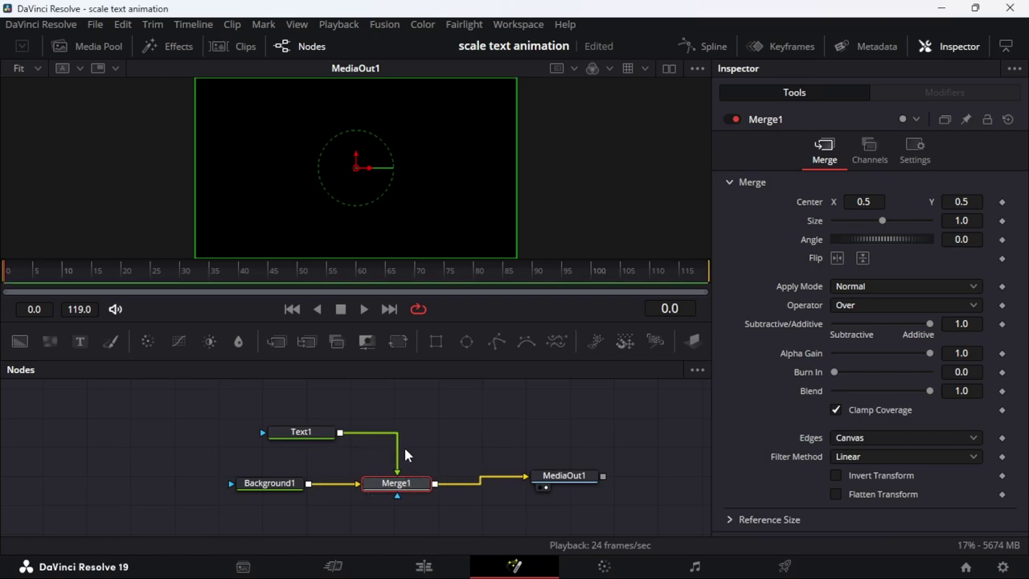
click(310, 434)
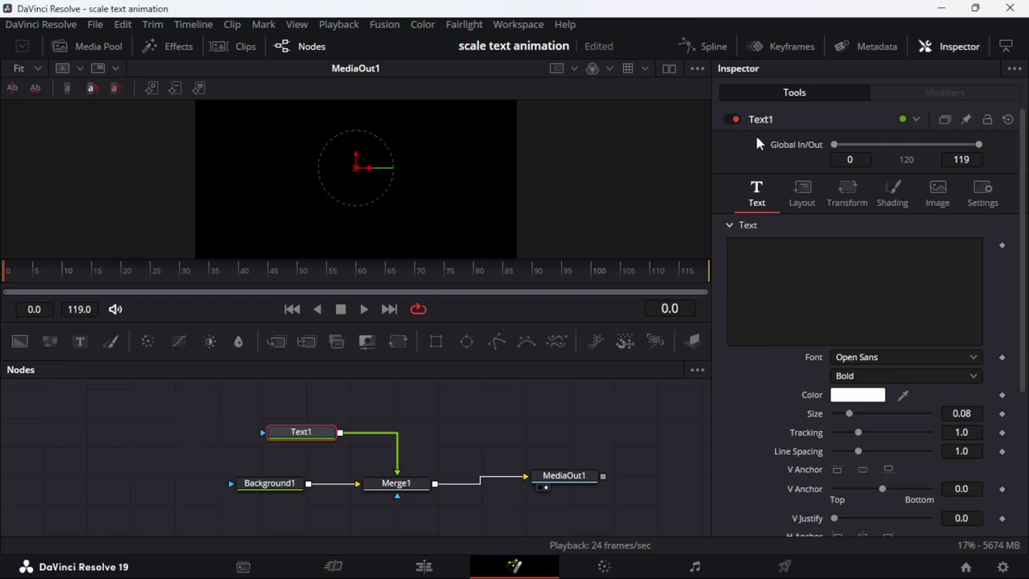
Enter the Malayalam text 'മലയാളം.' in Text1's text field using the Malayalam keyboard
click(770, 261)
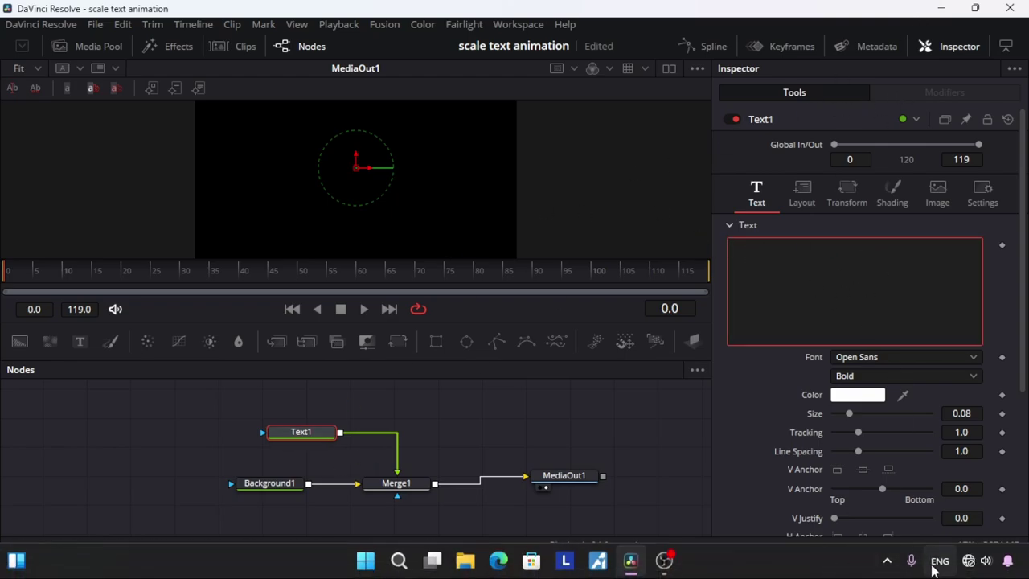
click(937, 563)
click(816, 474)
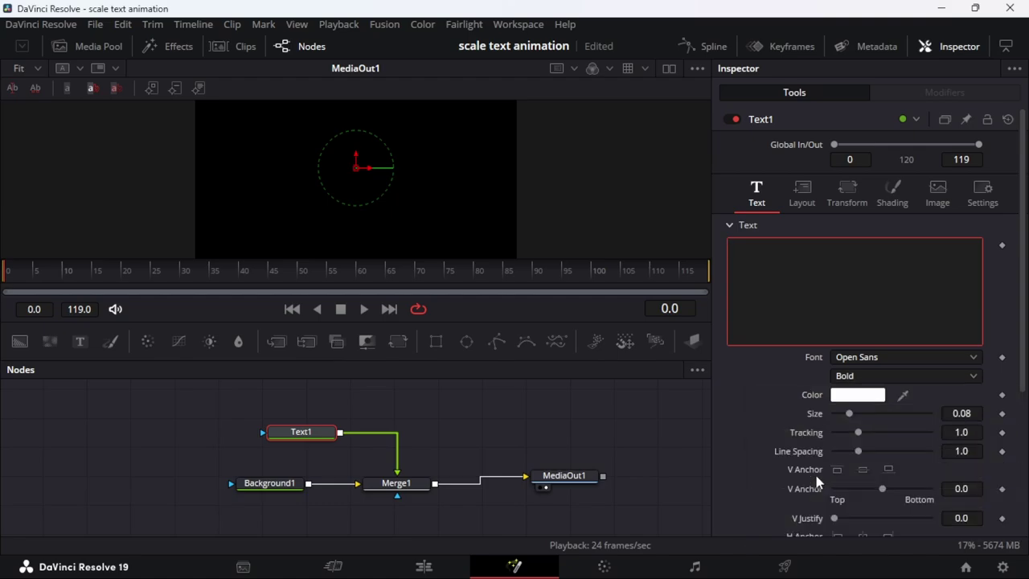
click(769, 266)
text(malayalam)
key(space)
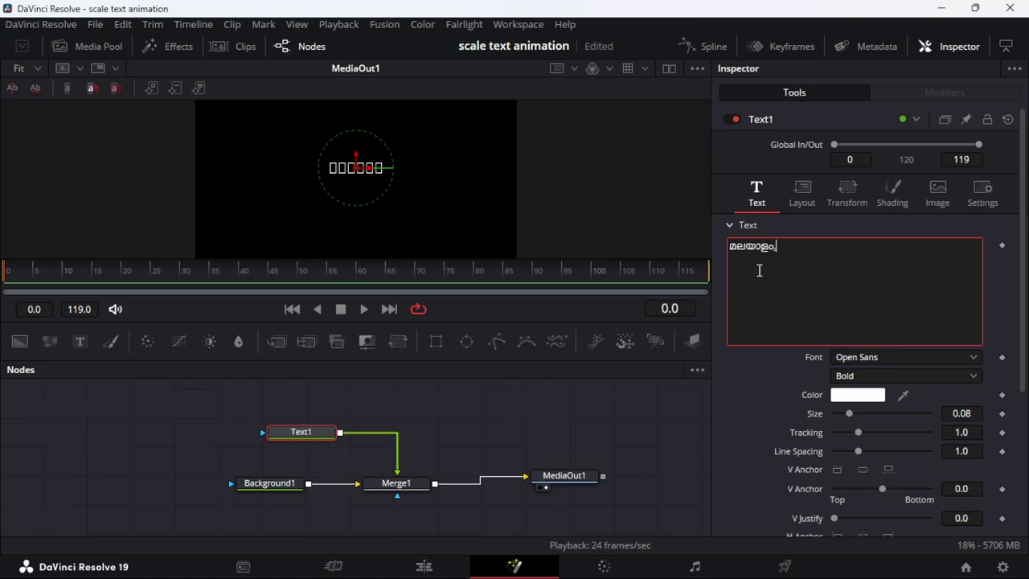
text(.)
click(648, 406)
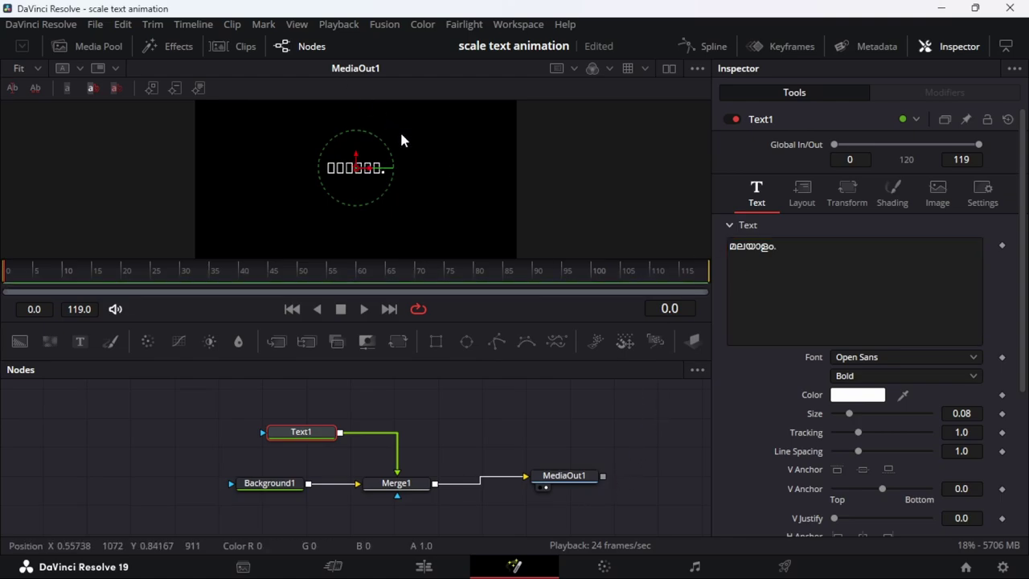
Switch the Windows keyboard layout back to English
drag(399, 141, 459, 158)
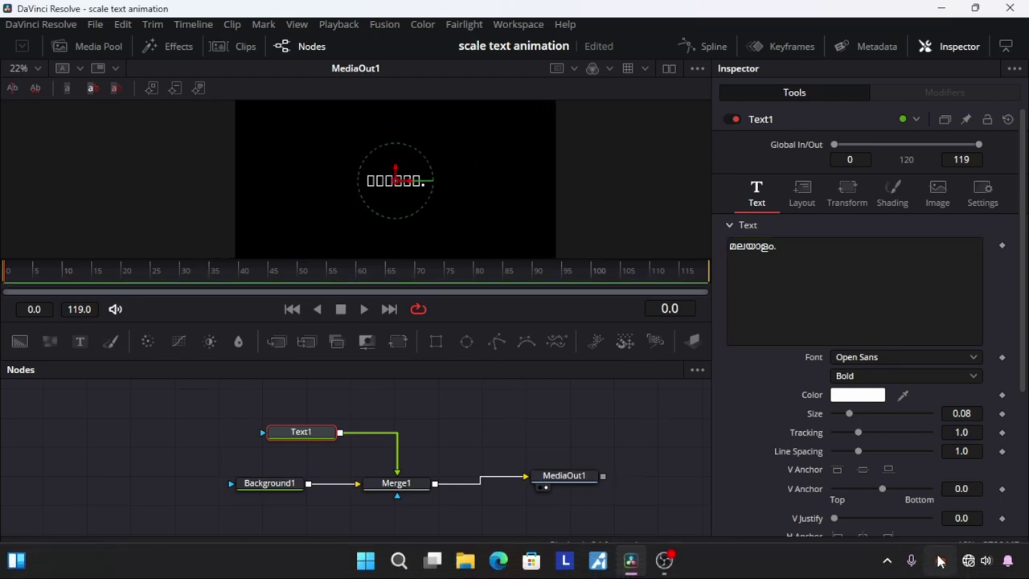
click(940, 560)
click(889, 434)
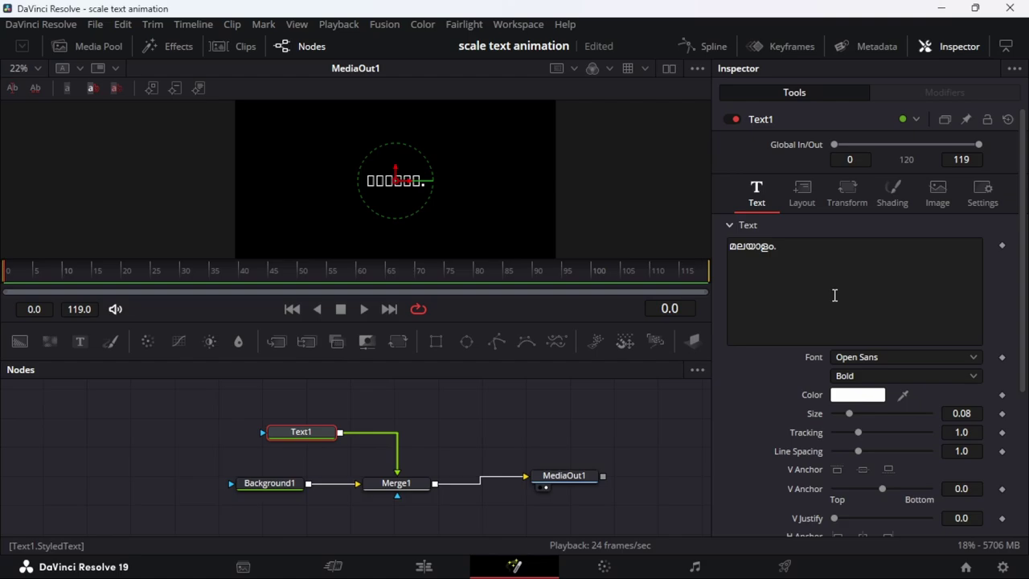
Set Text1's font to Noto Sans Malayalam Black and zoom the viewer to 50%
click(865, 359)
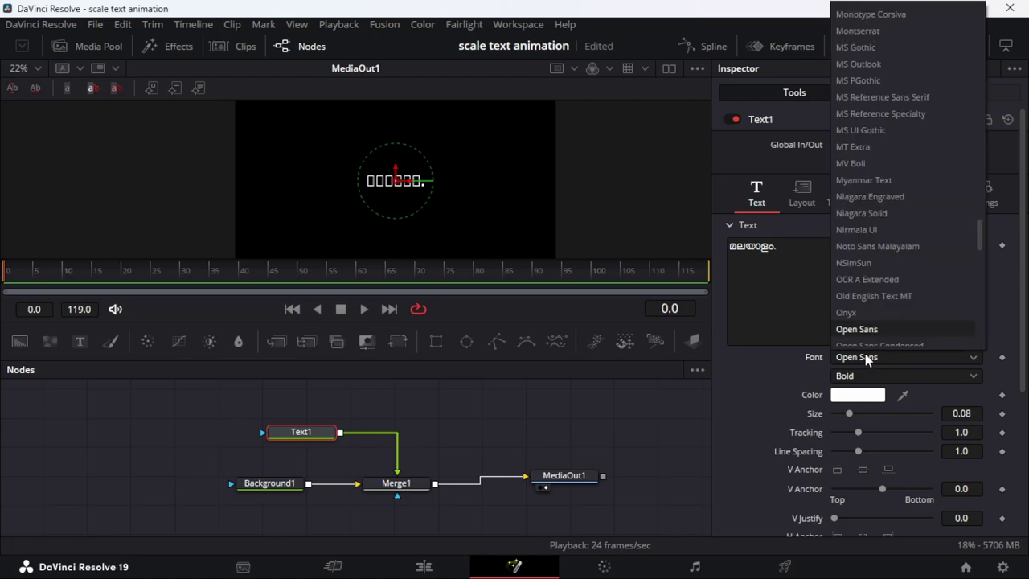
scroll(884, 330, down, 3)
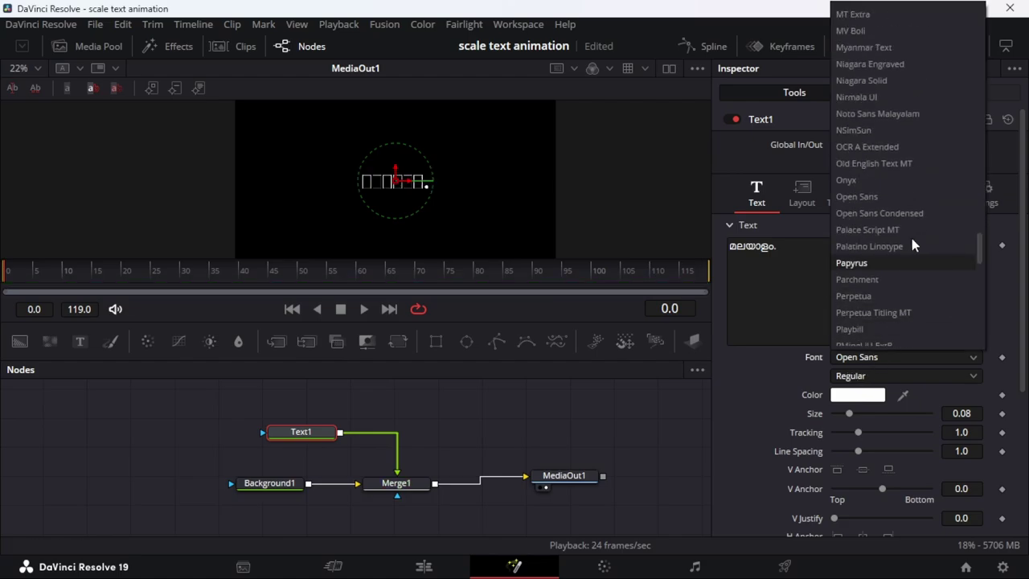
click(866, 118)
click(878, 376)
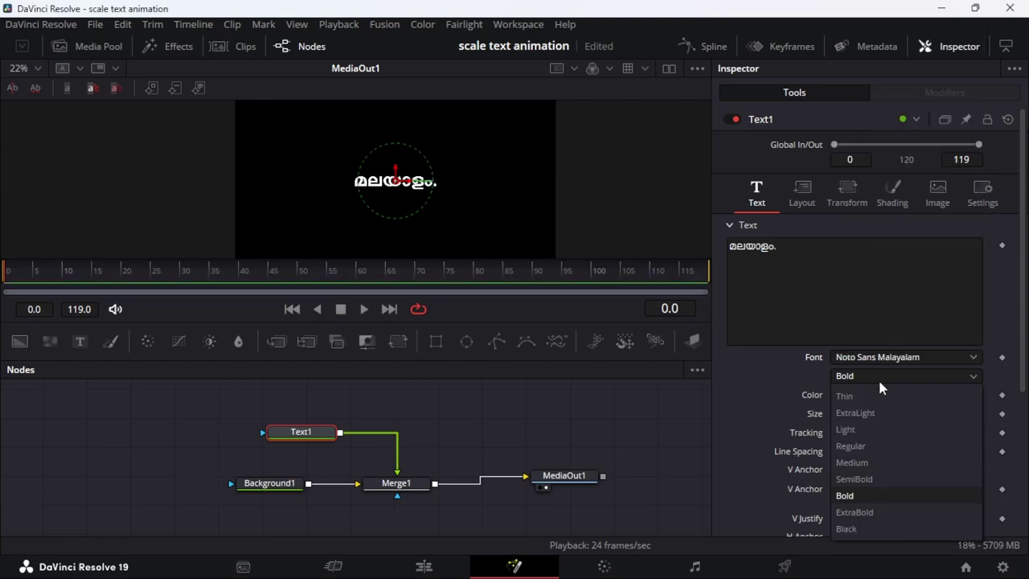
click(866, 529)
click(36, 69)
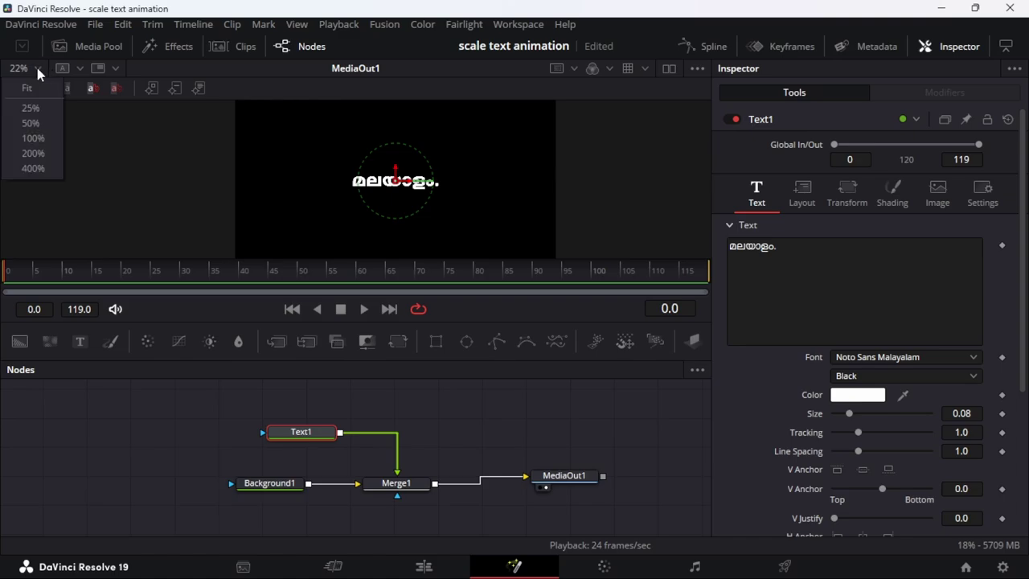
click(31, 124)
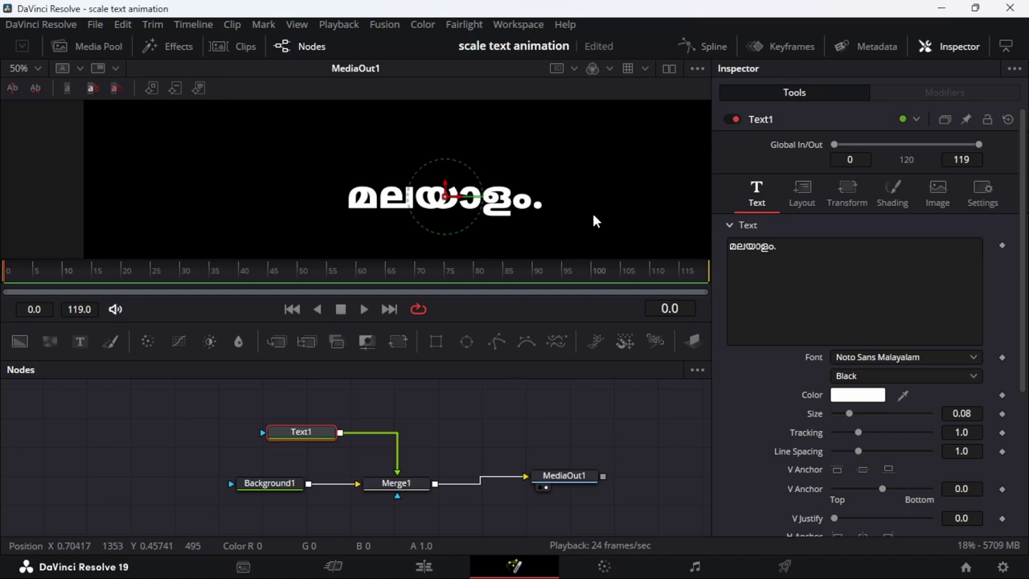
Attach a Follower modifier to Text1's text and show Follower1's Text settings
click(813, 257)
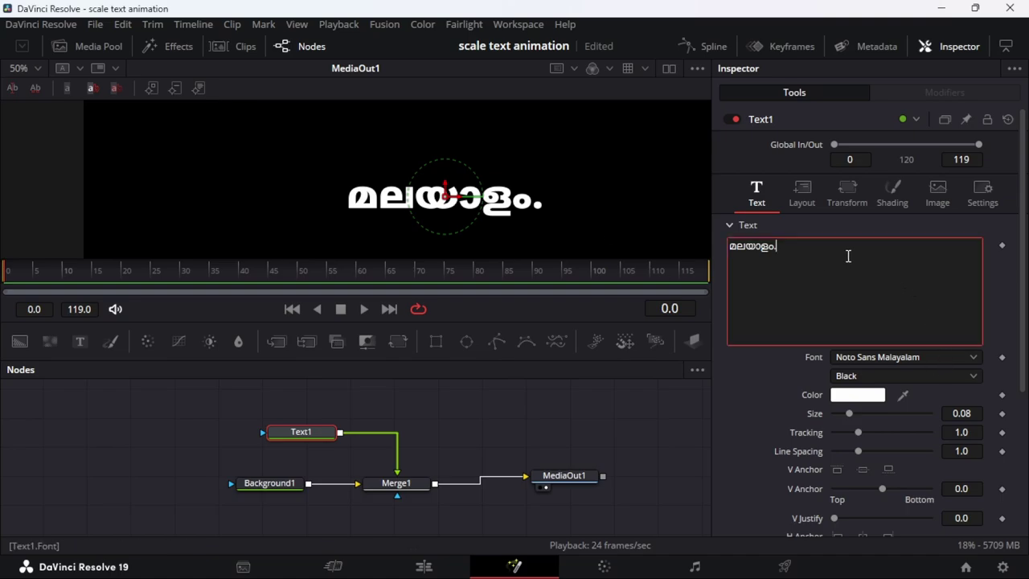
right_click(798, 257)
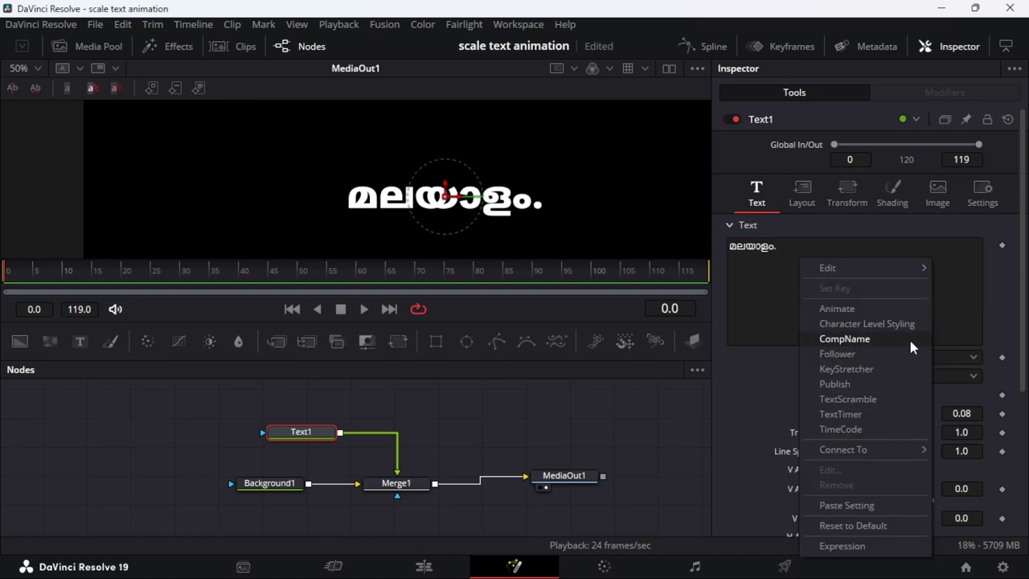
click(876, 353)
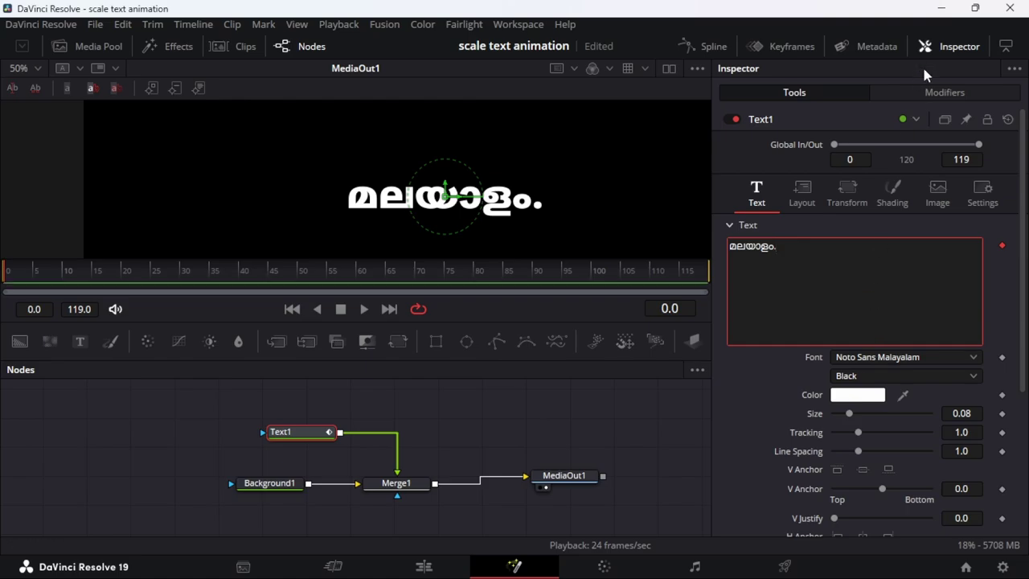
click(928, 94)
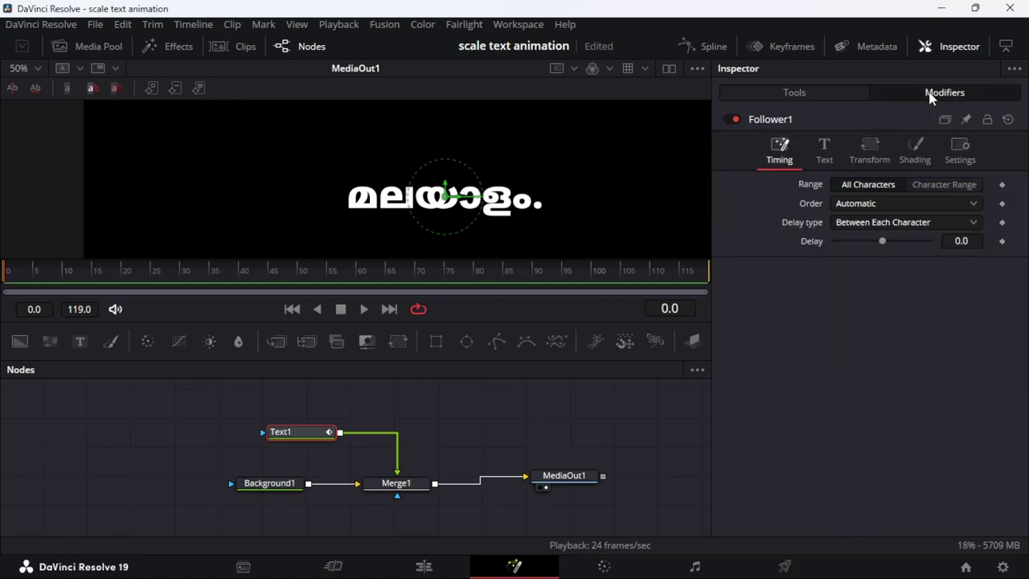
click(822, 160)
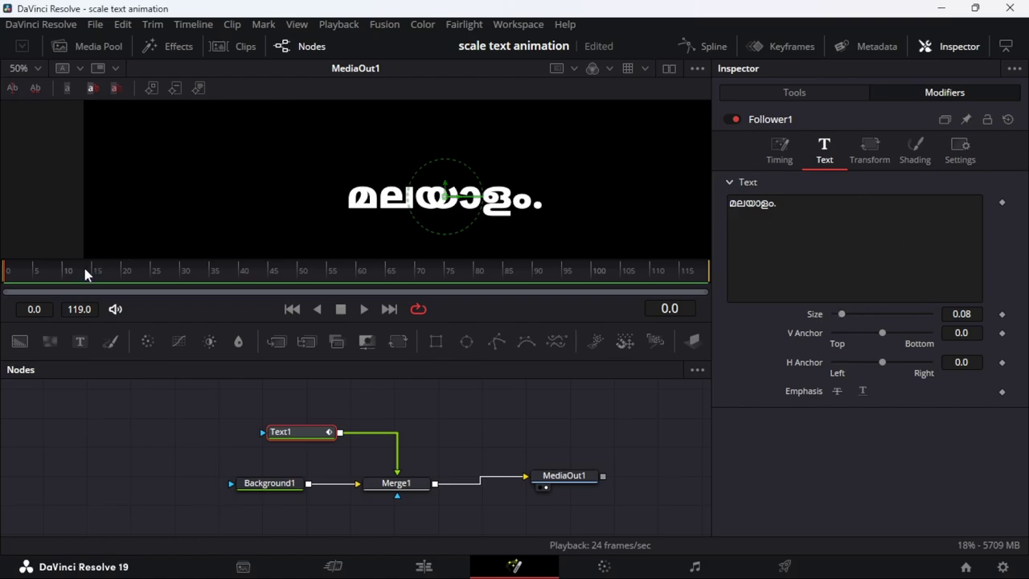
Keyframe Follower Size at 0.08 on frame 17 and 0 on frame 0
drag(77, 274, 110, 274)
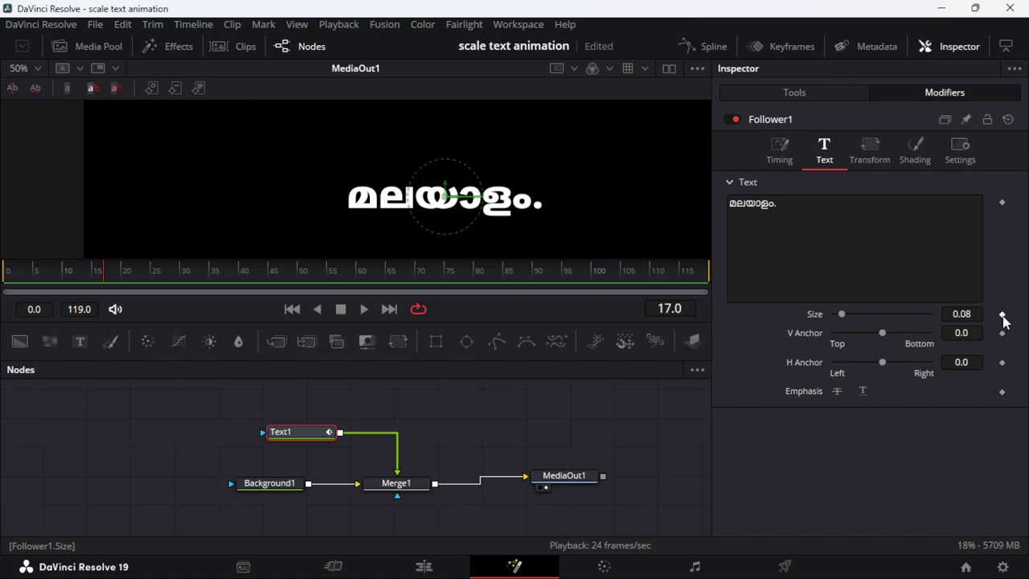
click(1002, 315)
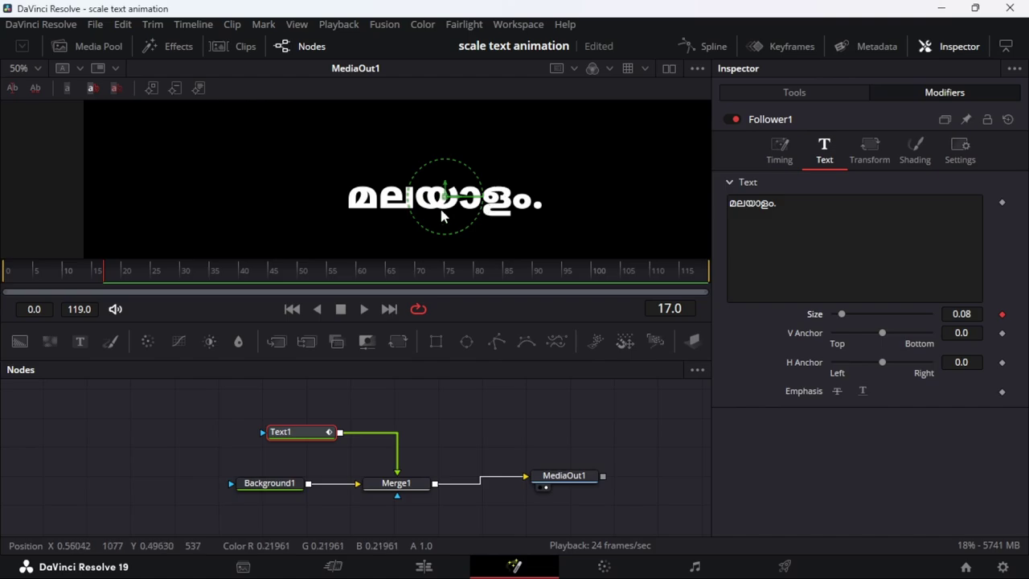
click(291, 309)
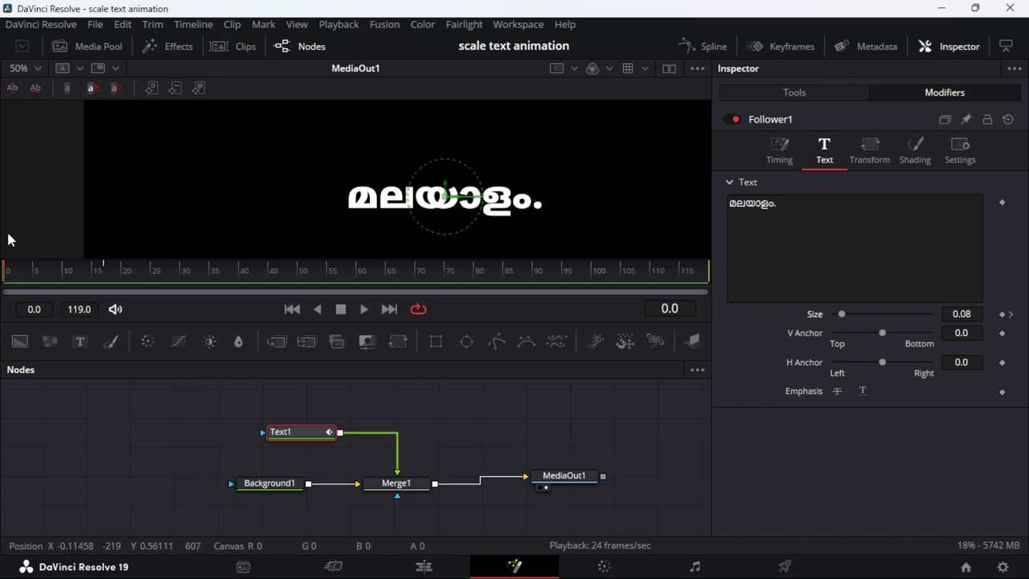
drag(843, 315, 828, 315)
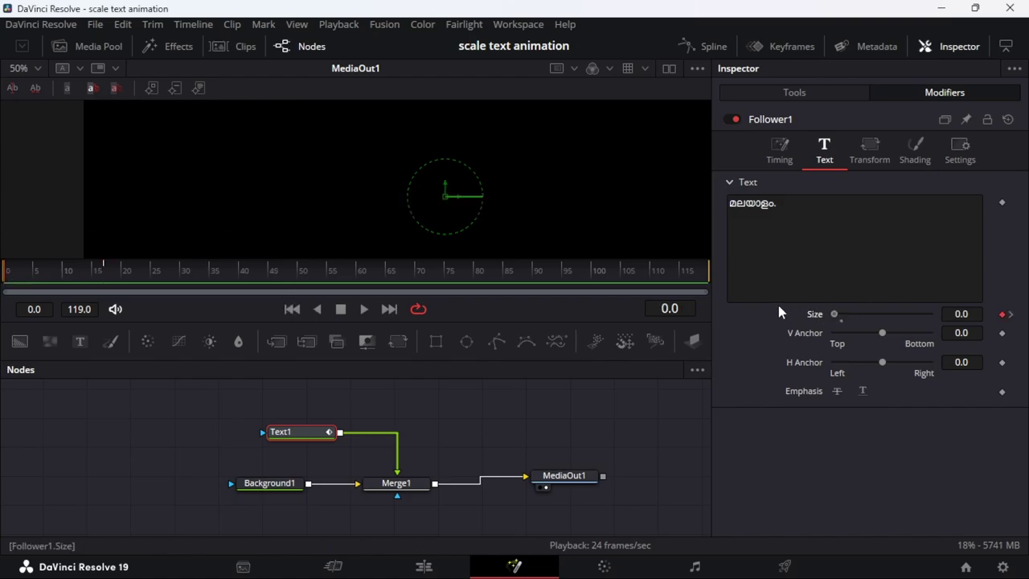
Play back the character scale-up animation from the start to check it
click(364, 309)
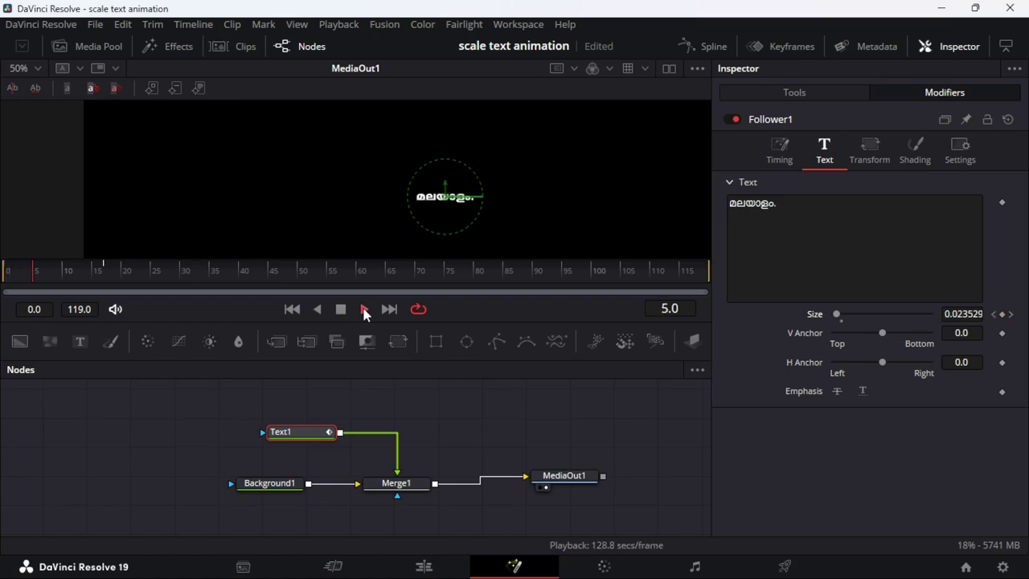
click(340, 311)
click(291, 309)
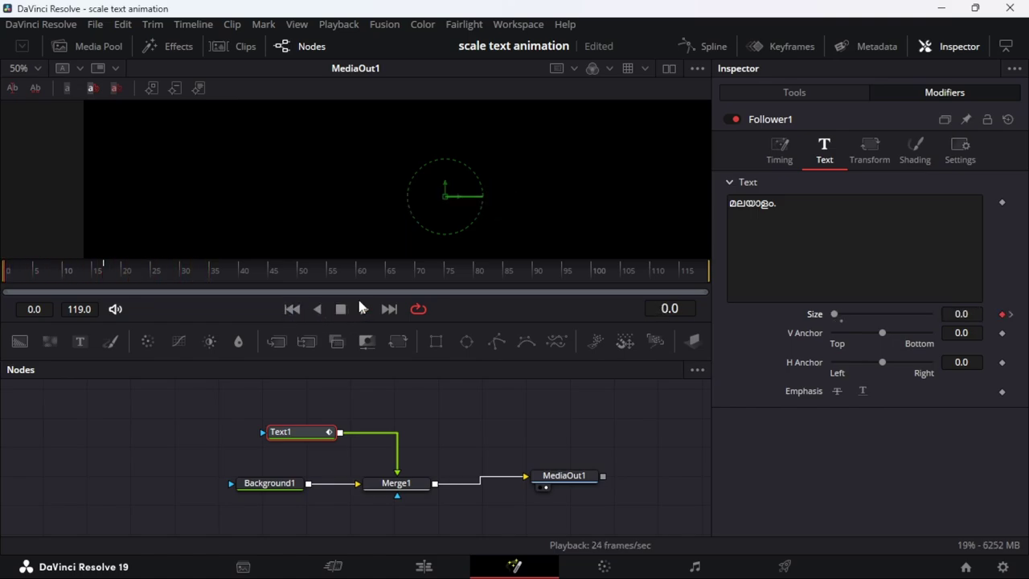
click(364, 310)
click(341, 309)
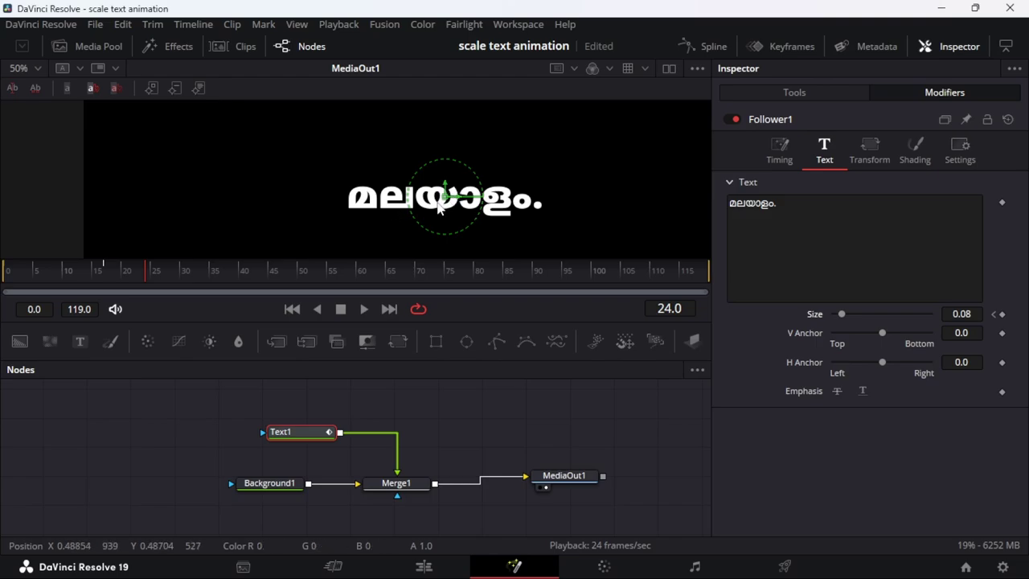
click(707, 45)
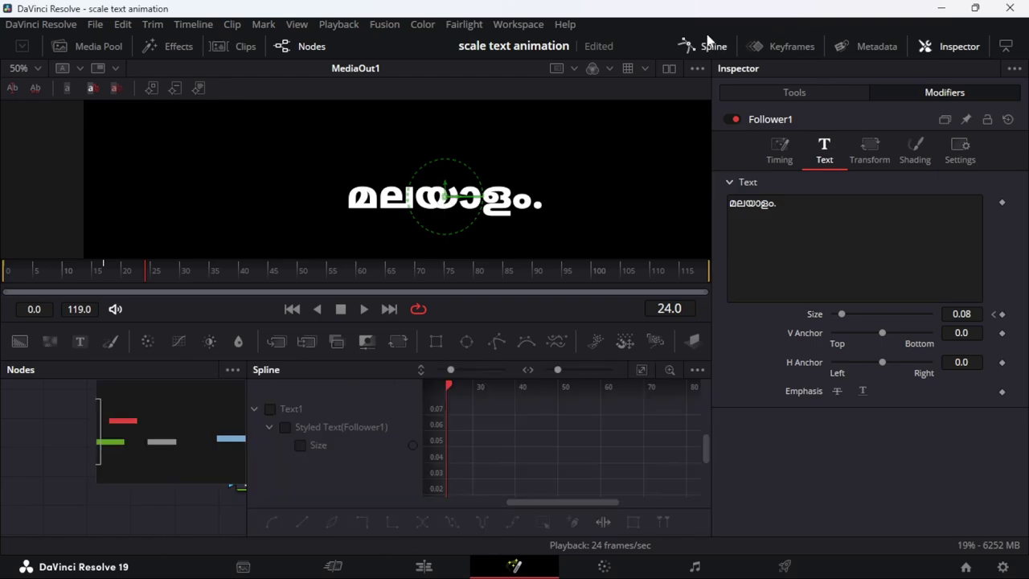
Smooth the Size keyframes in the Spline editor and stretch their tangents into a steep S-curve
click(290, 409)
click(333, 444)
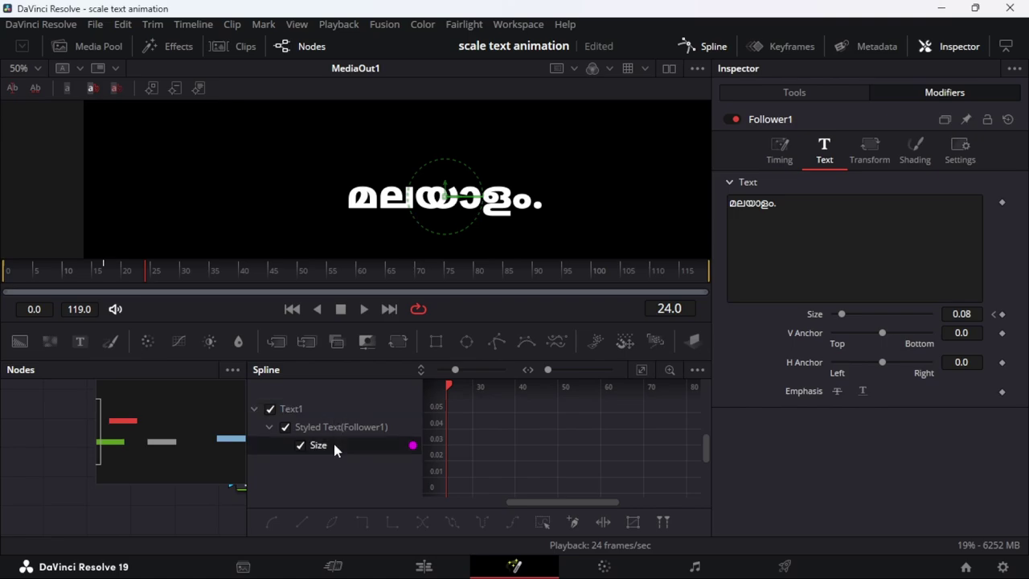
click(640, 369)
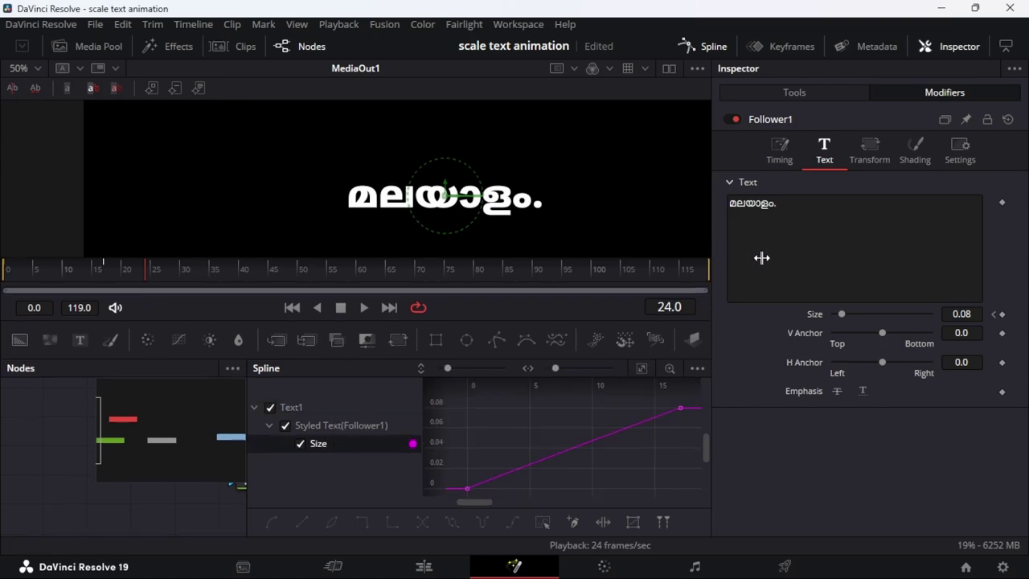
drag(673, 263, 683, 169)
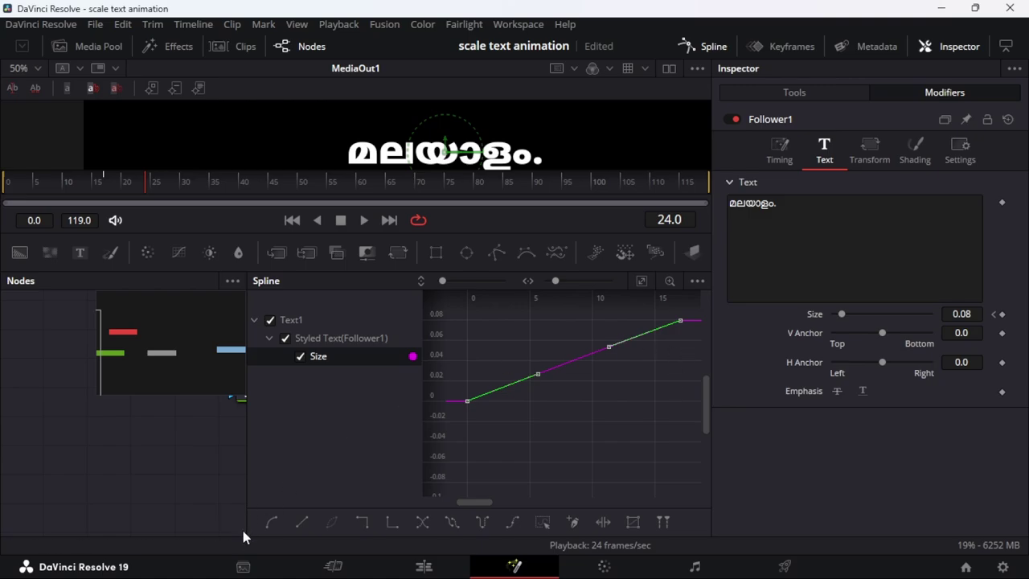
click(271, 523)
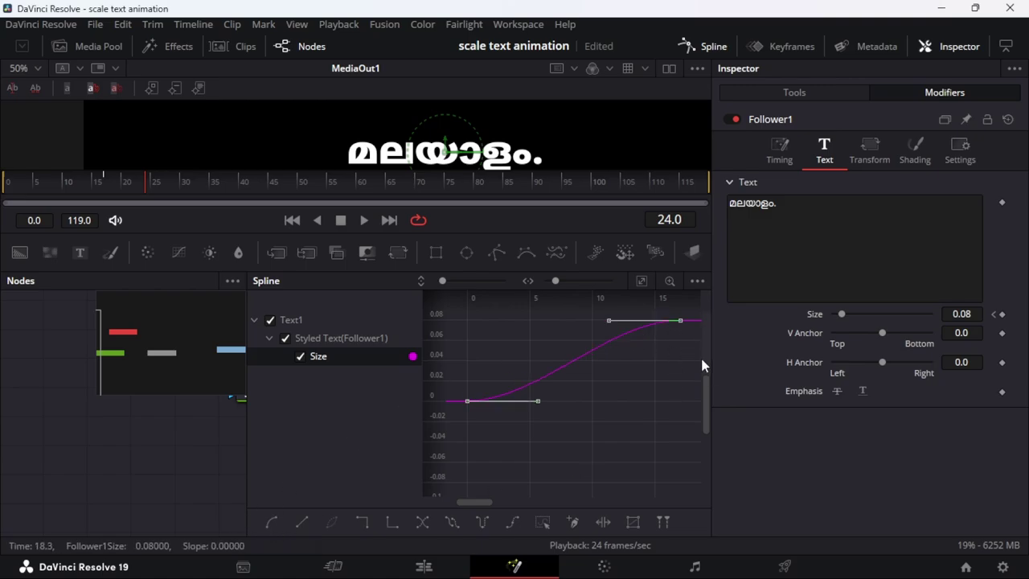
drag(536, 402, 624, 401)
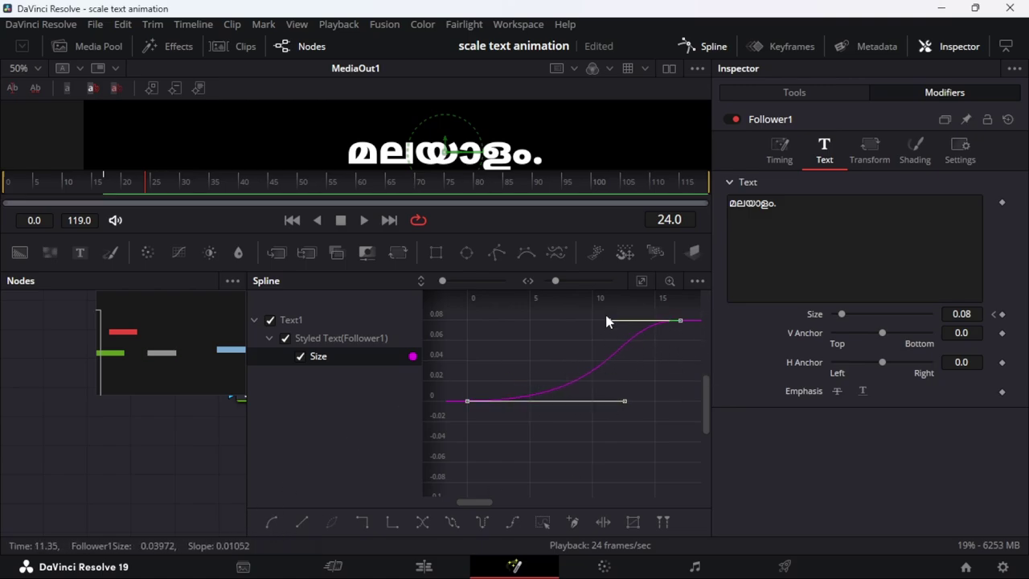
drag(608, 320, 531, 323)
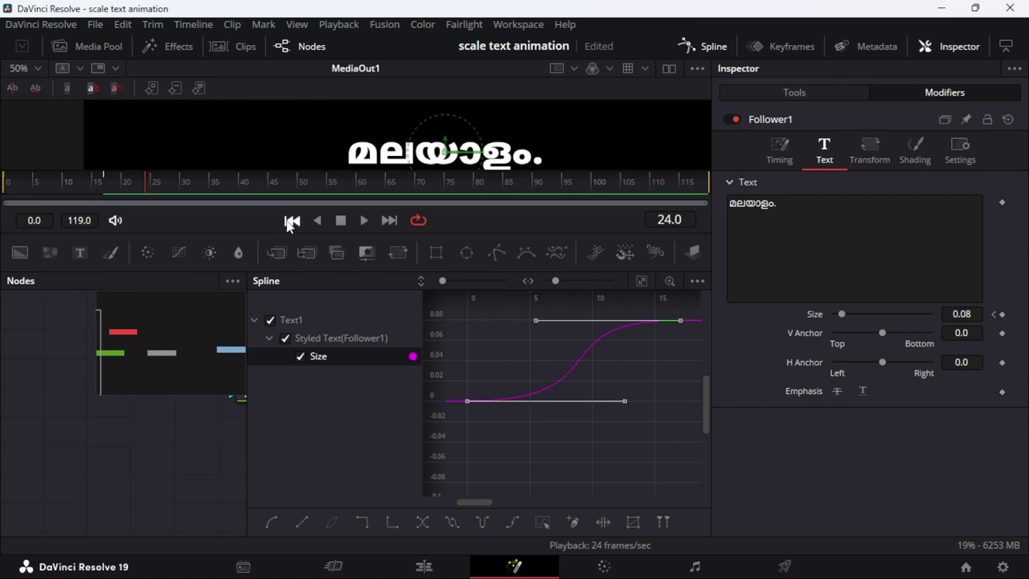
Preview the eased scale-up from the start and close the Spline editor
click(292, 220)
click(364, 220)
key(space)
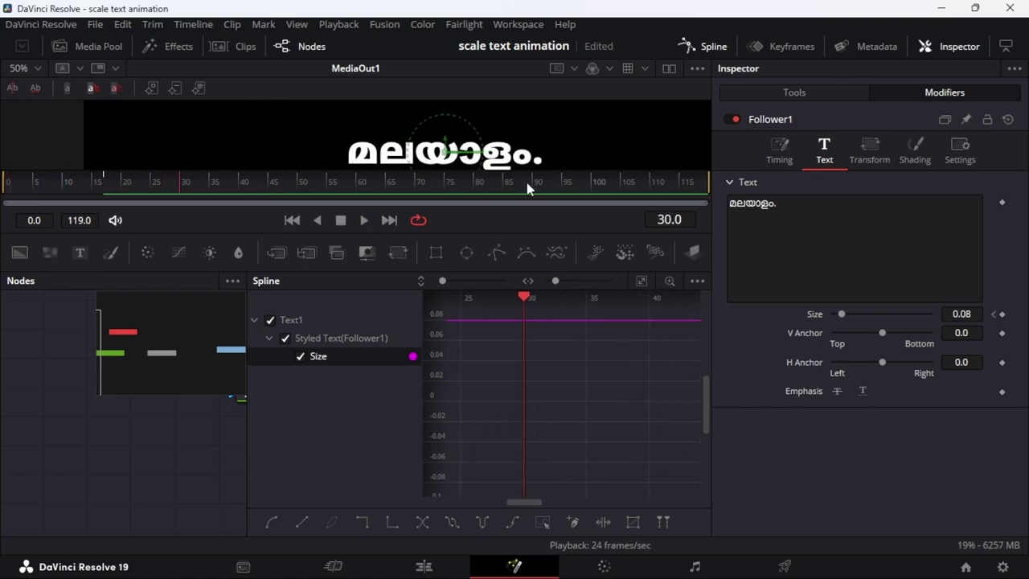
drag(570, 170, 515, 246)
click(292, 297)
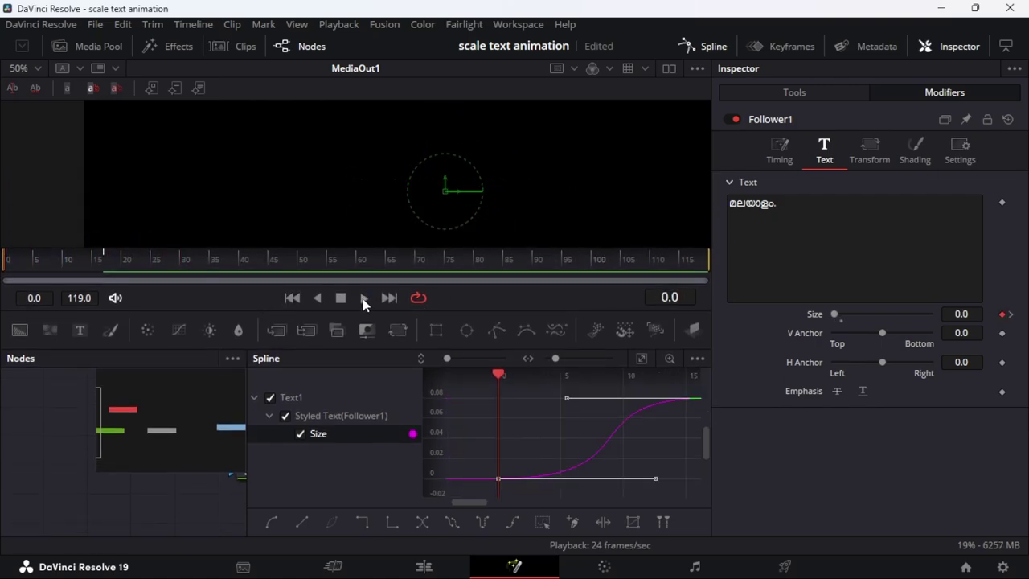
click(364, 297)
click(341, 297)
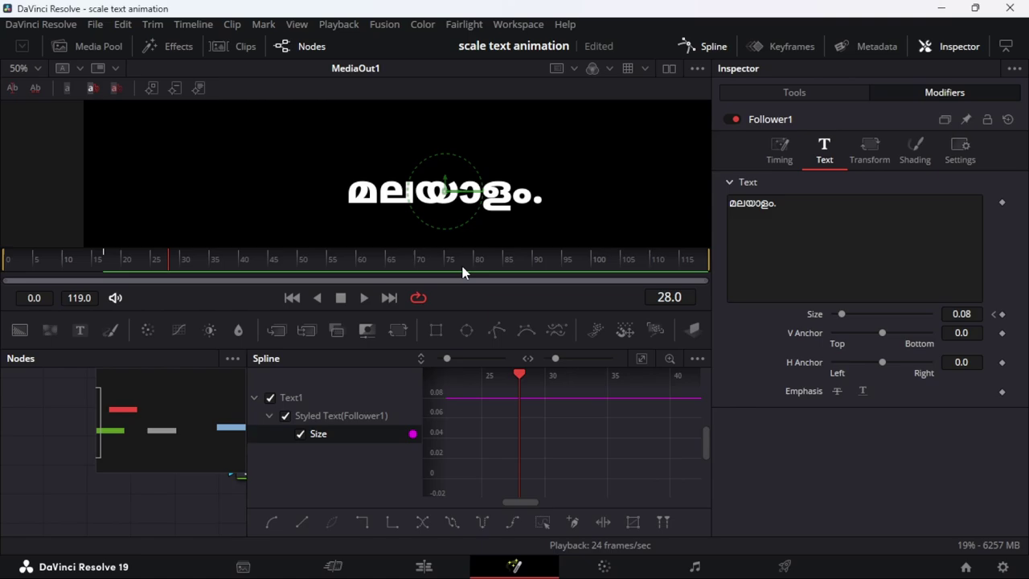
click(701, 45)
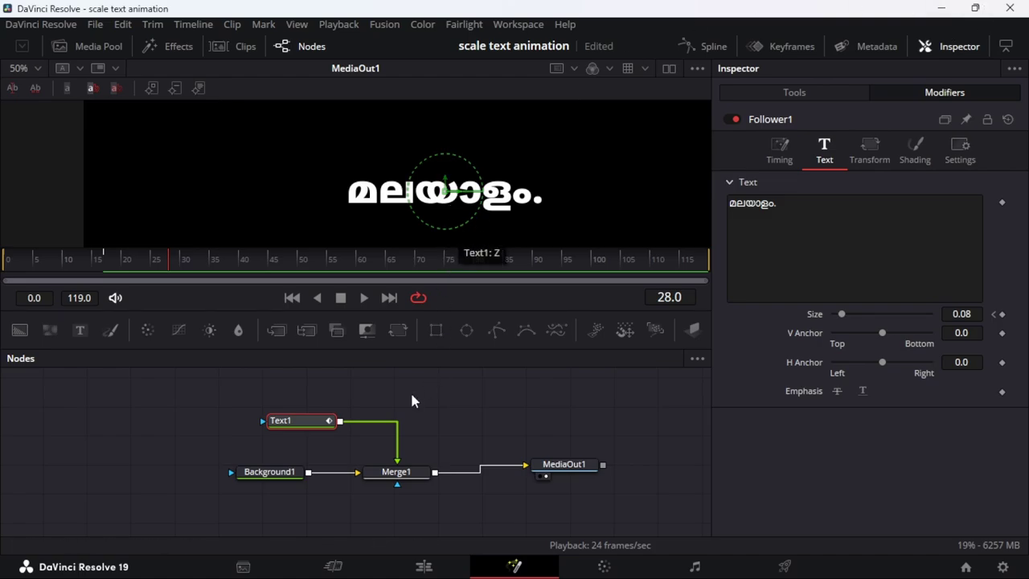
Set the Follower Timing delay to 2.0 and preview the staggered characters
mouse_move(296, 423)
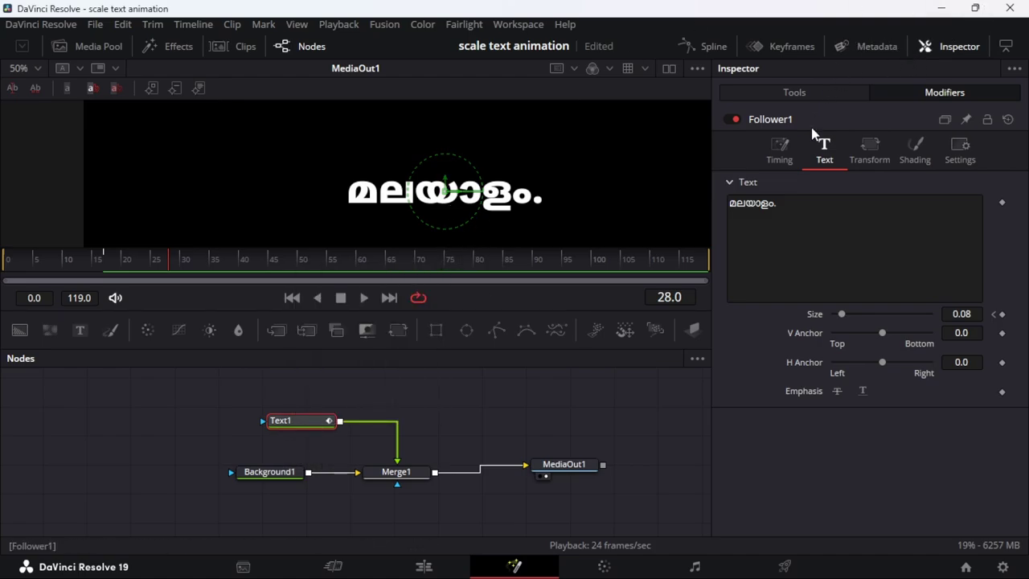
click(779, 160)
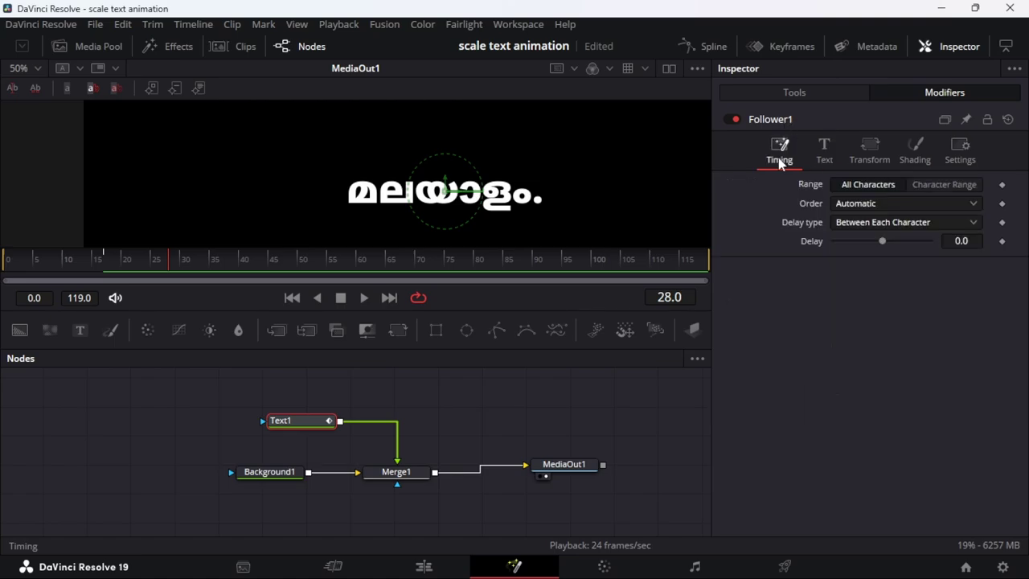
mouse_move(979, 244)
mouse_down()
mouse_move(948, 244)
mouse_move(974, 241)
mouse_up()
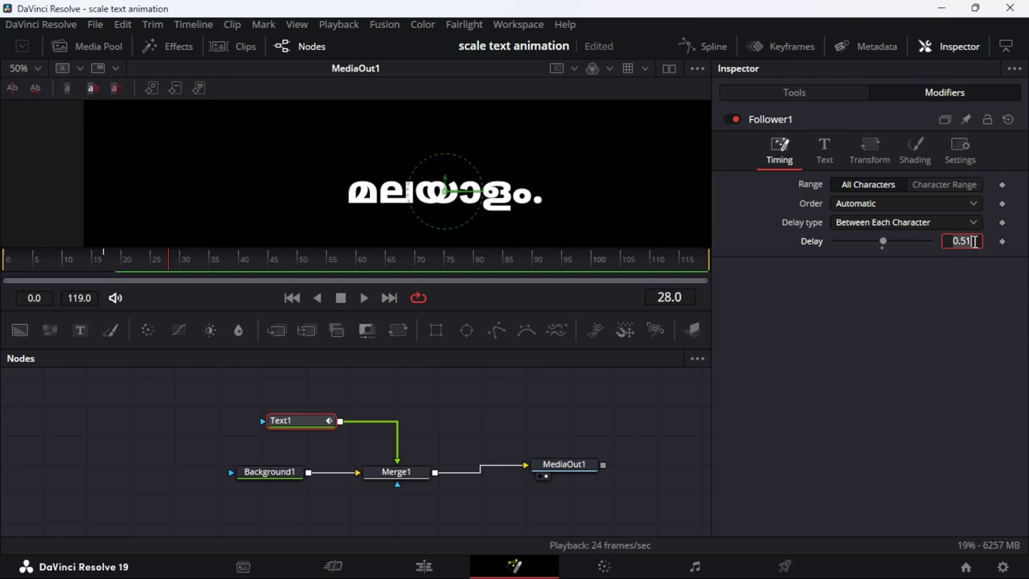
key(Return)
click(291, 298)
click(366, 297)
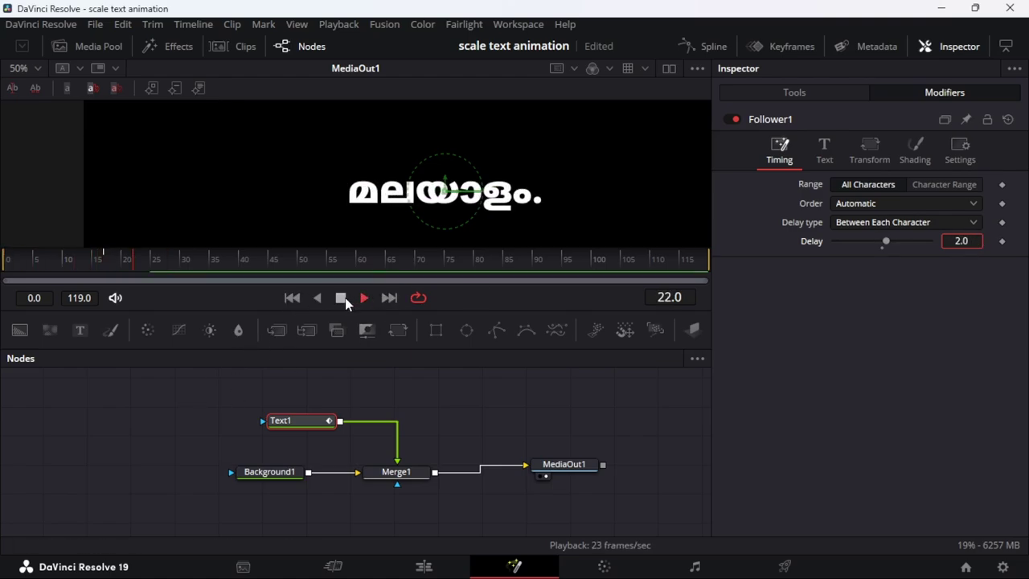
click(341, 298)
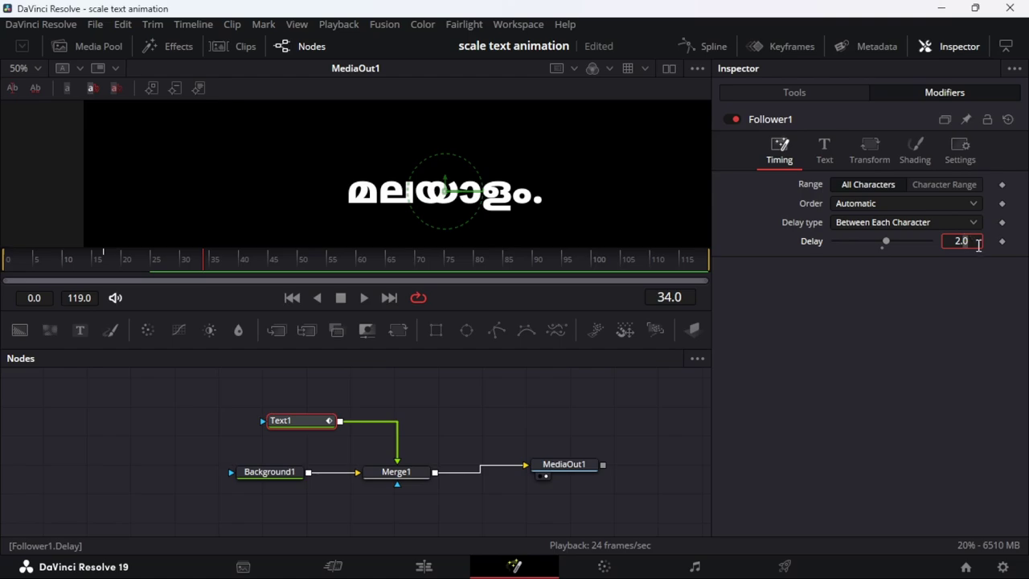
Change the delay to 2.5 and replay the title animation from the start
text(2.5)
key(Return)
click(292, 298)
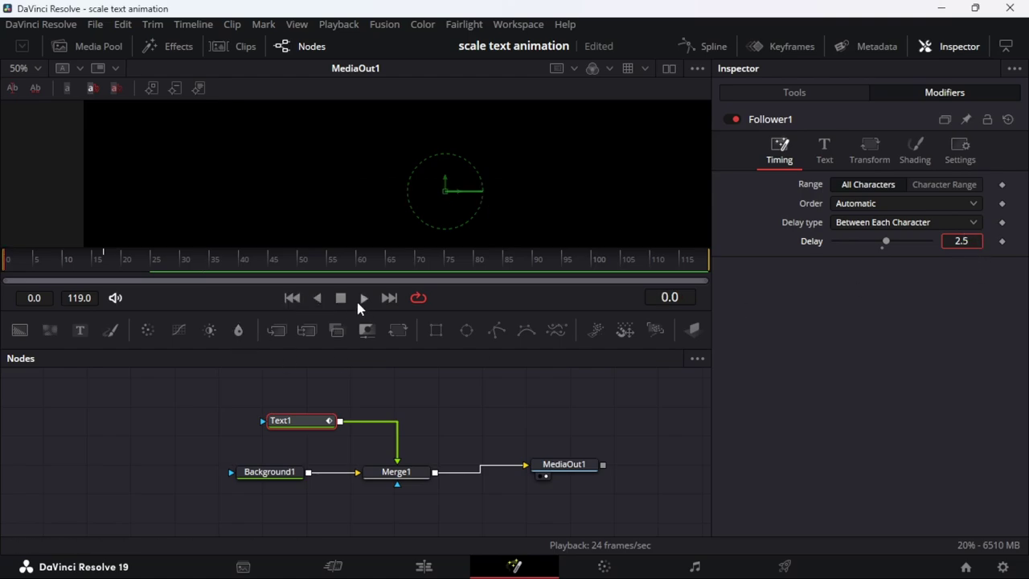
click(363, 298)
click(341, 298)
click(292, 298)
click(361, 298)
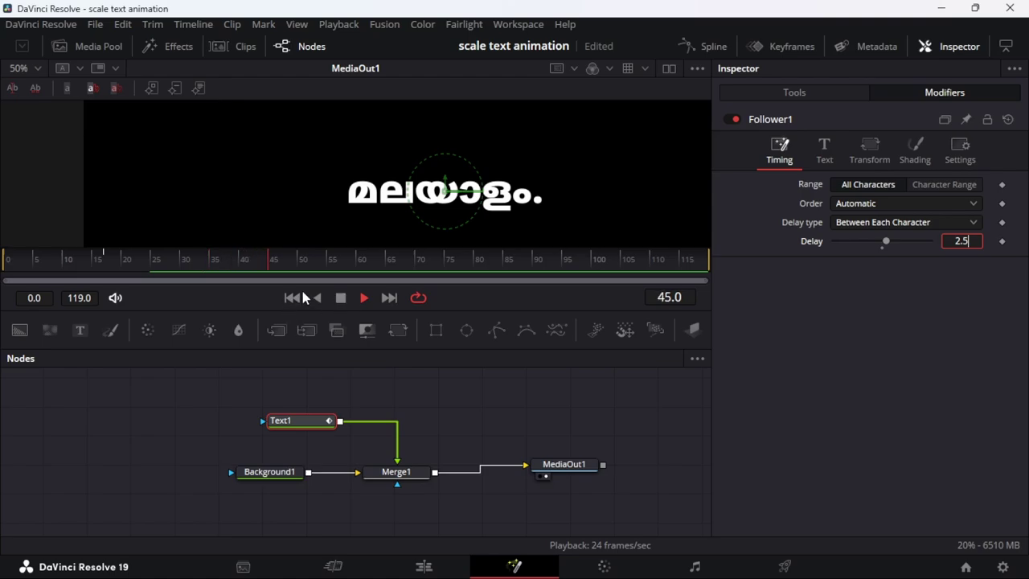
click(292, 298)
click(341, 298)
Try a 3.0 character delay and preview the timing
drag(185, 263, 121, 259)
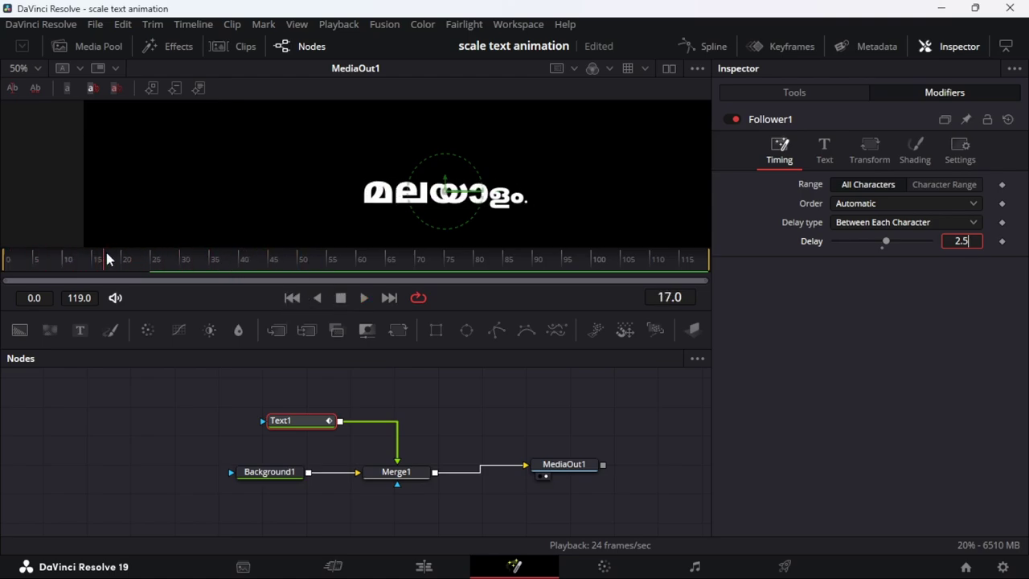
click(292, 297)
click(961, 241)
text(3)
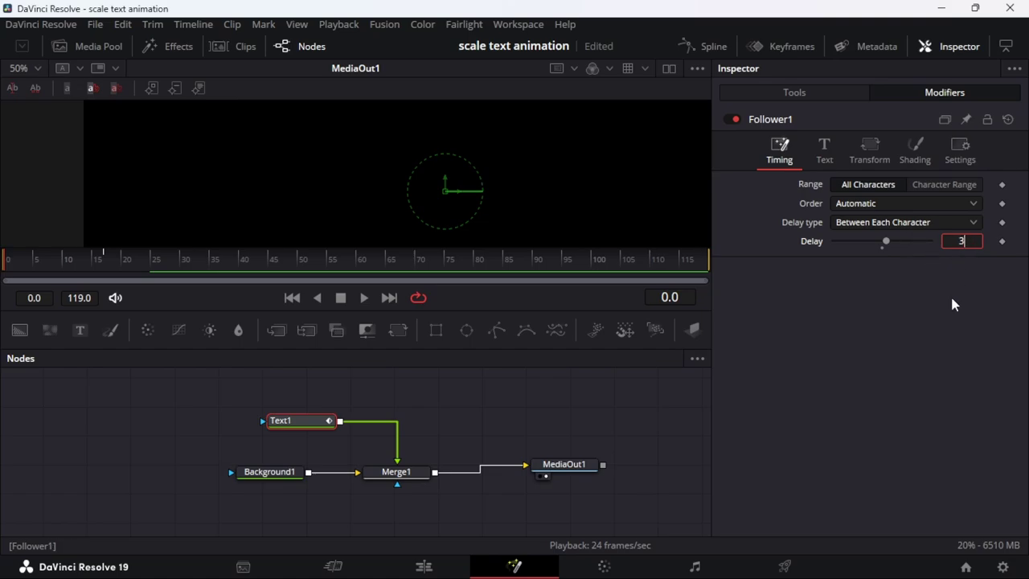
key(Return)
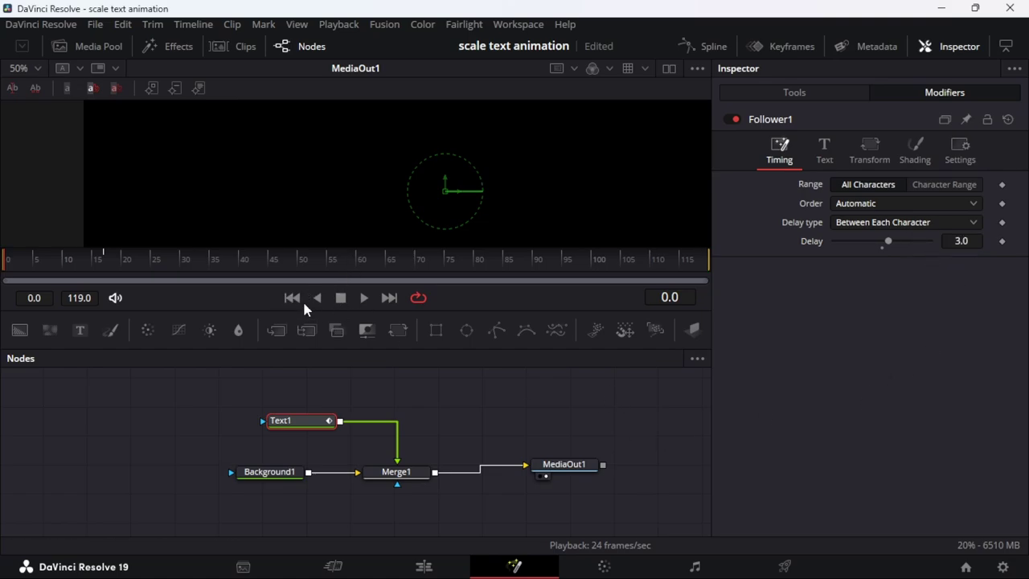
click(361, 297)
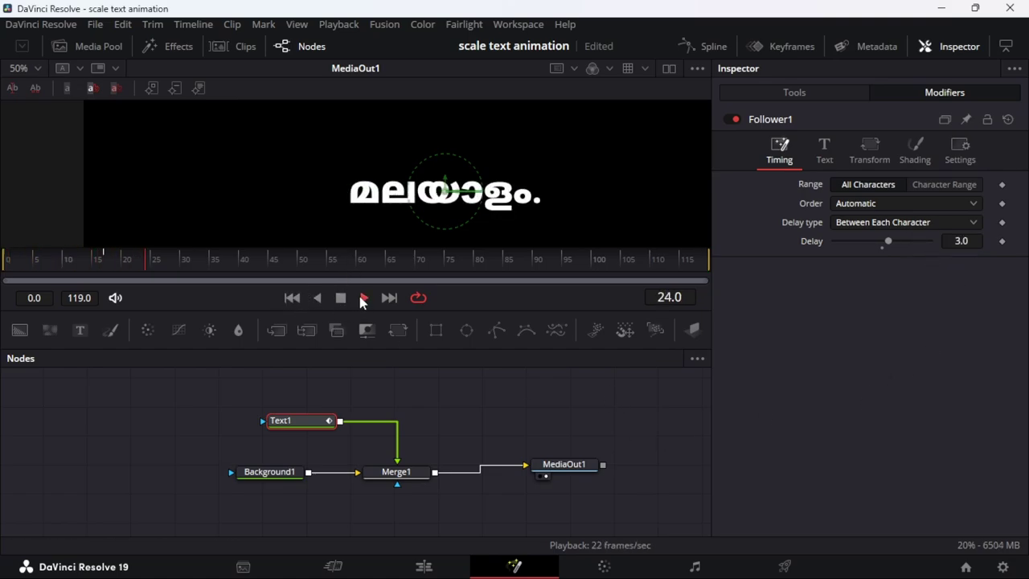
click(343, 298)
Settle on a 2.61 delay, preview it, and move the current time to frame 80
click(972, 240)
text(2.78)
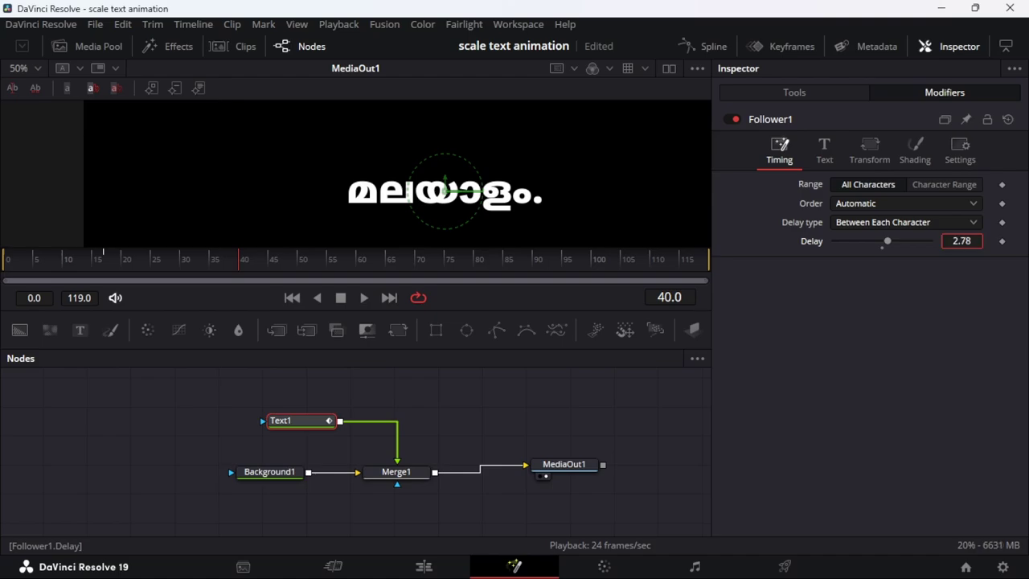
drag(961, 240, 957, 240)
click(293, 298)
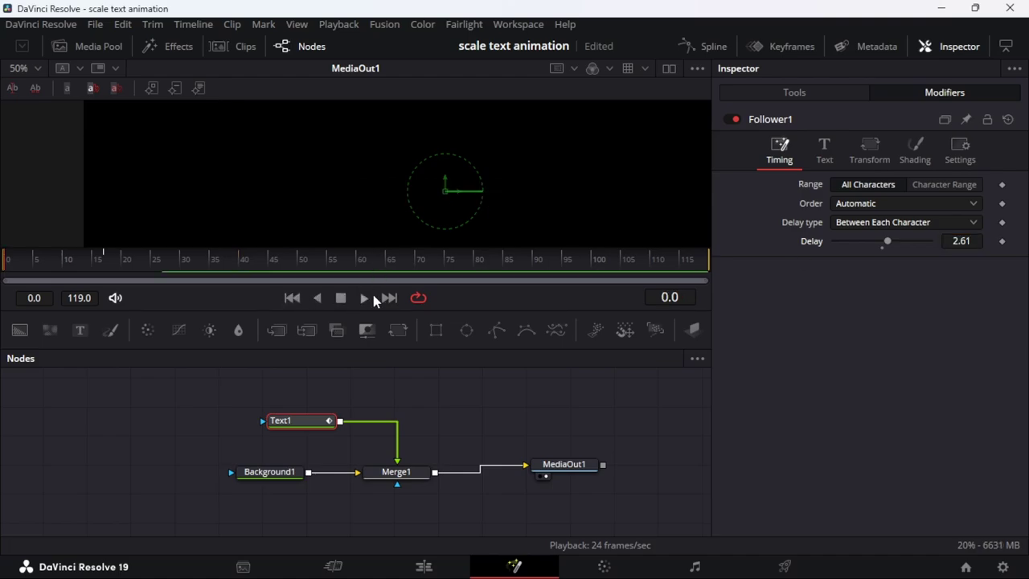
click(363, 299)
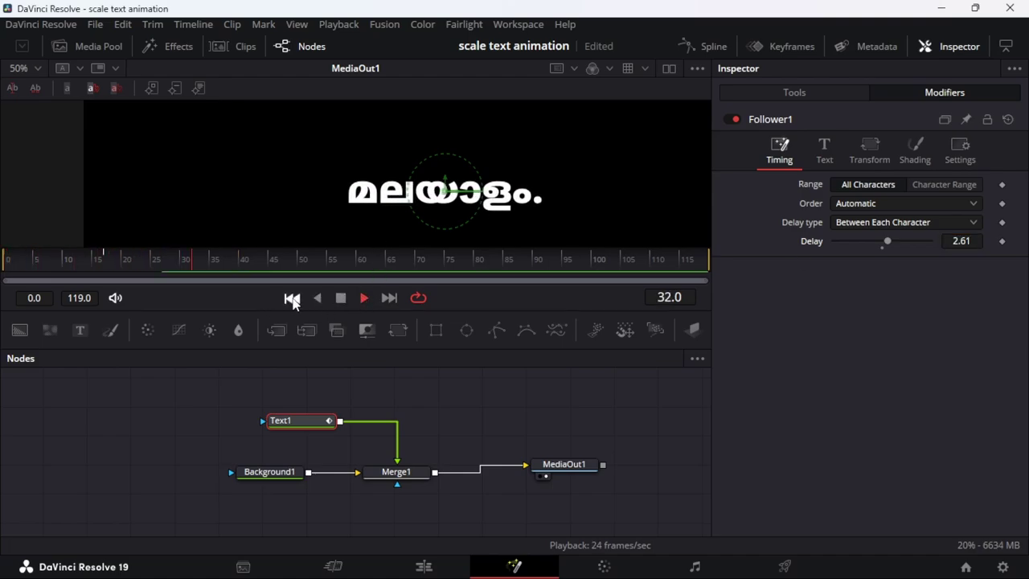
click(292, 298)
click(340, 299)
drag(481, 266, 476, 266)
In the Keyframes panel, fit all tracks and select Follower1's starting Size keyframes
click(756, 48)
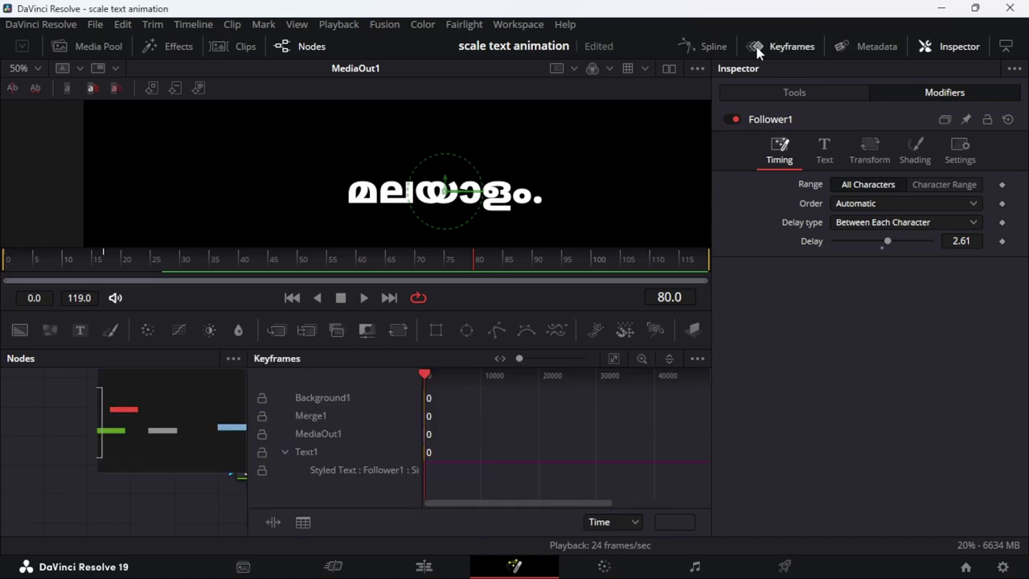
drag(563, 248, 573, 195)
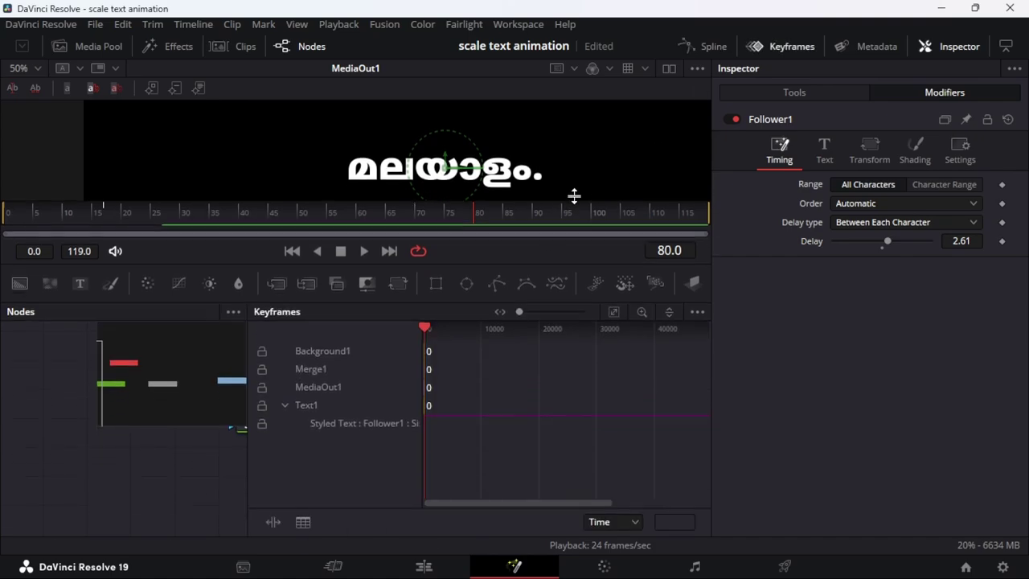
click(317, 399)
click(612, 306)
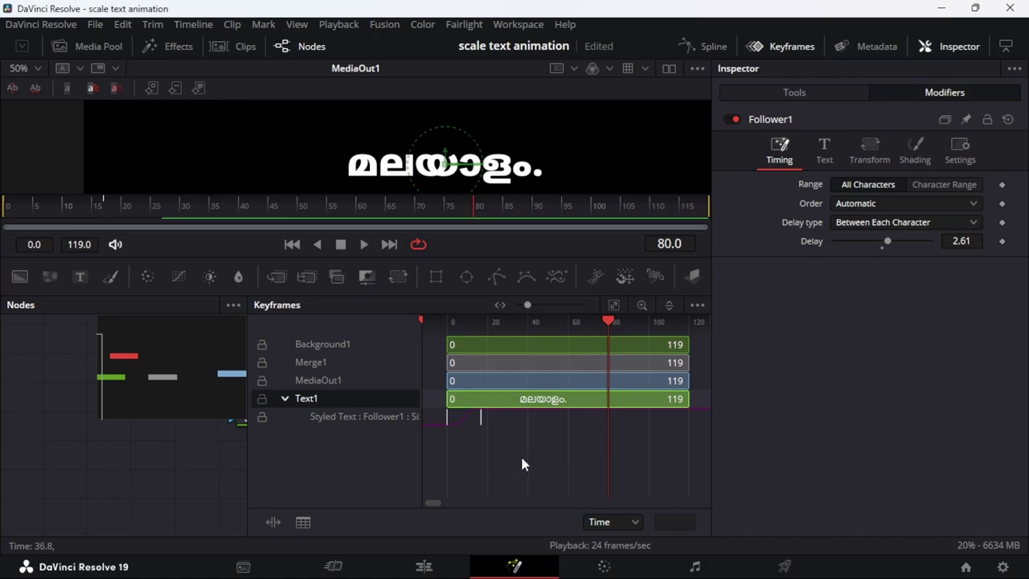
click(400, 417)
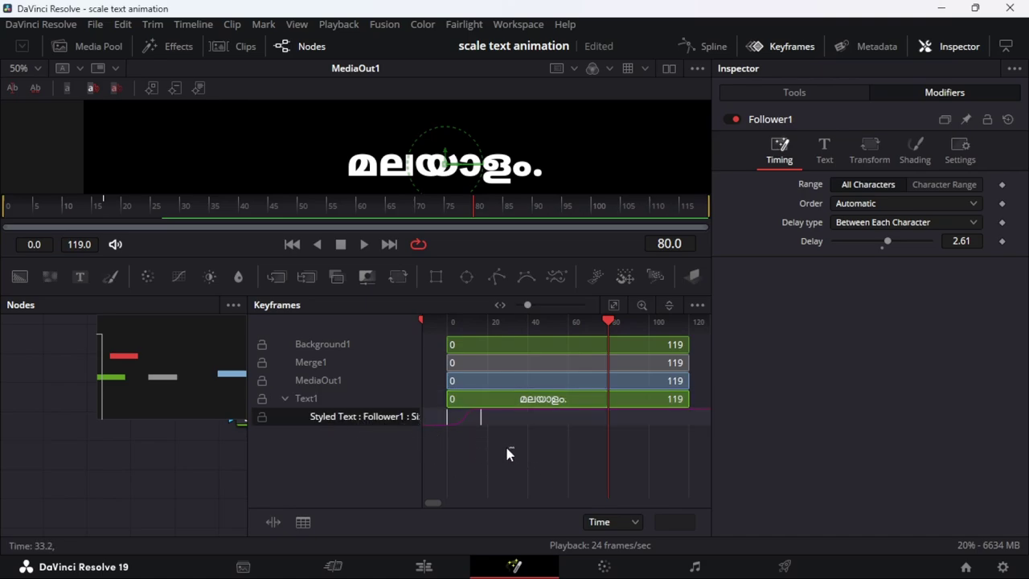
drag(513, 447, 422, 417)
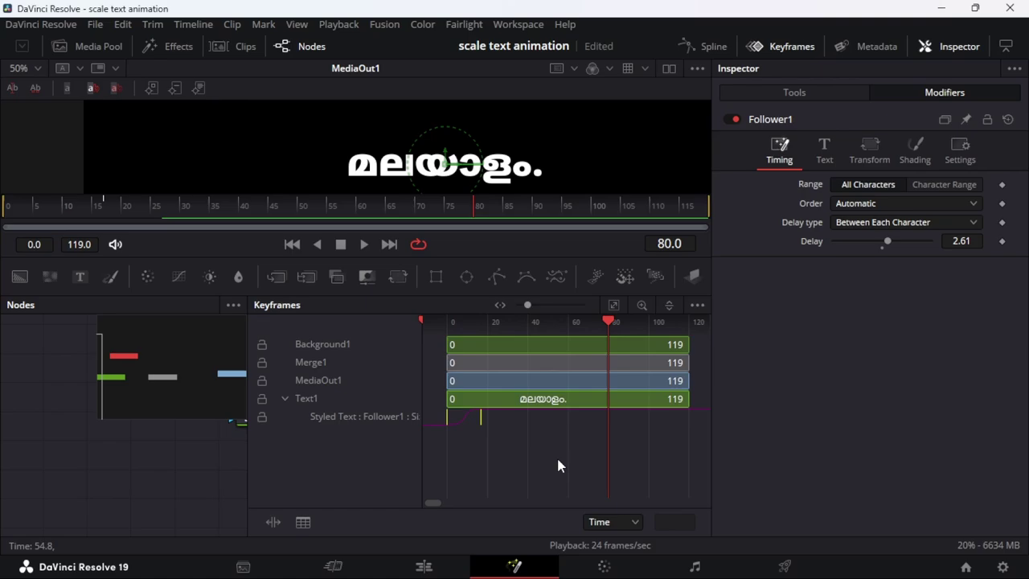
Paste the Size keyframes near frame 80 and reverse them so characters scale down
click(622, 416)
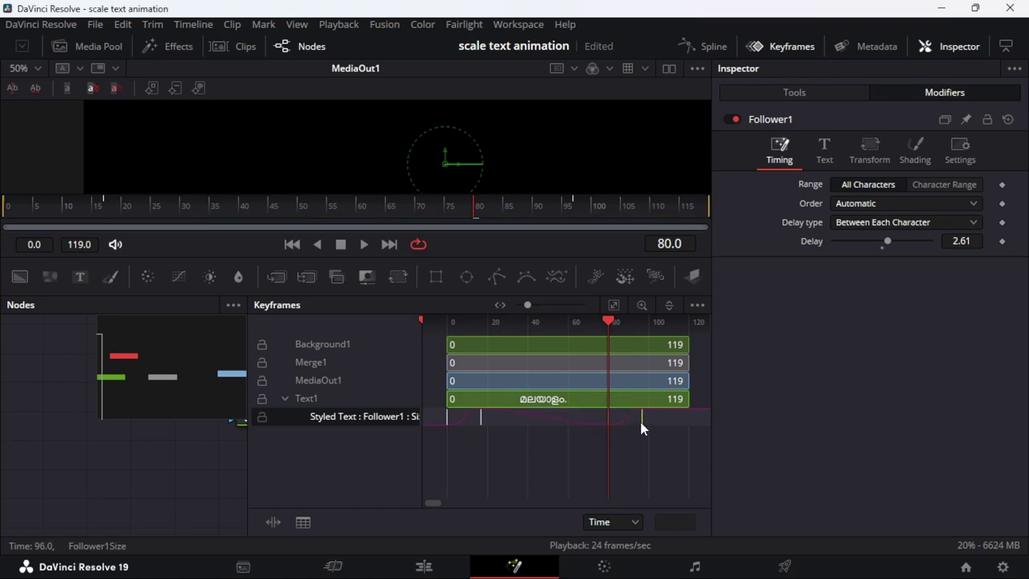
right_click(640, 416)
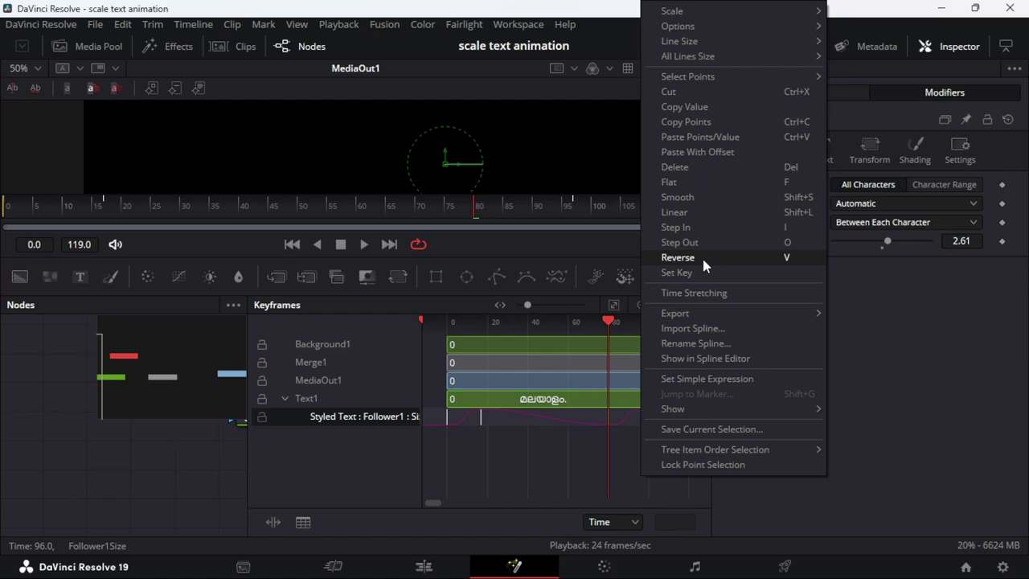
click(677, 258)
drag(609, 321, 441, 322)
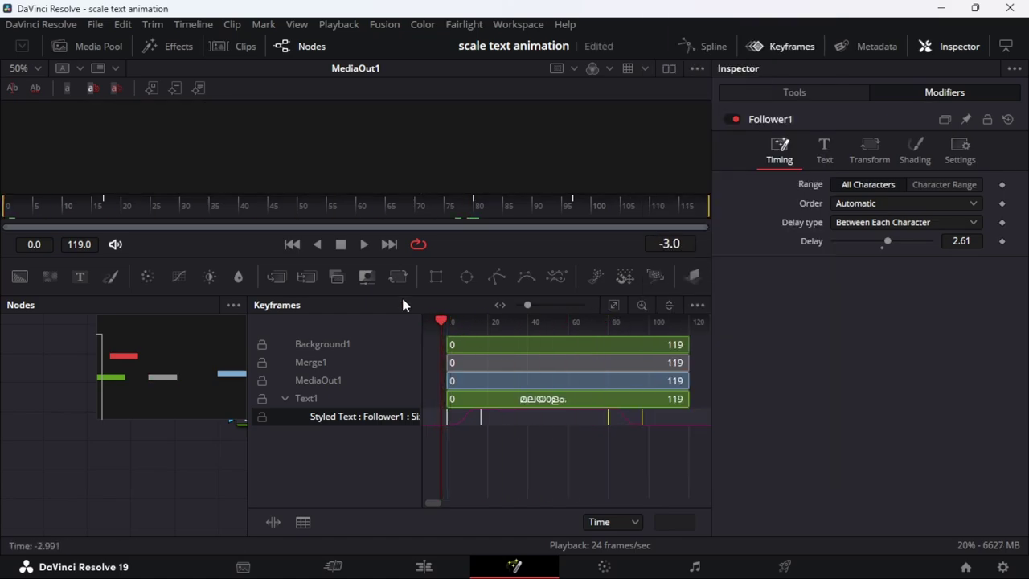
click(367, 245)
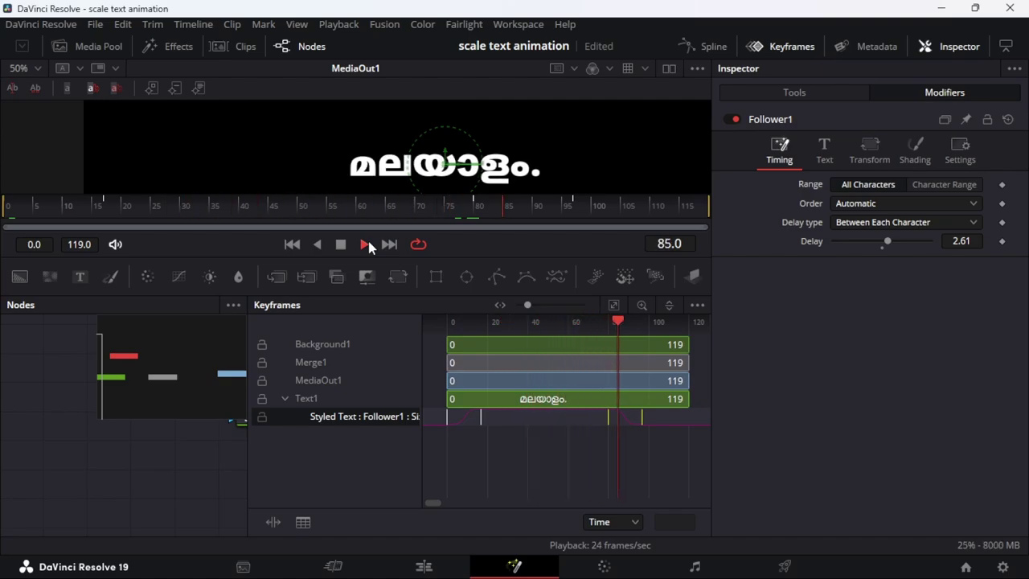
click(341, 244)
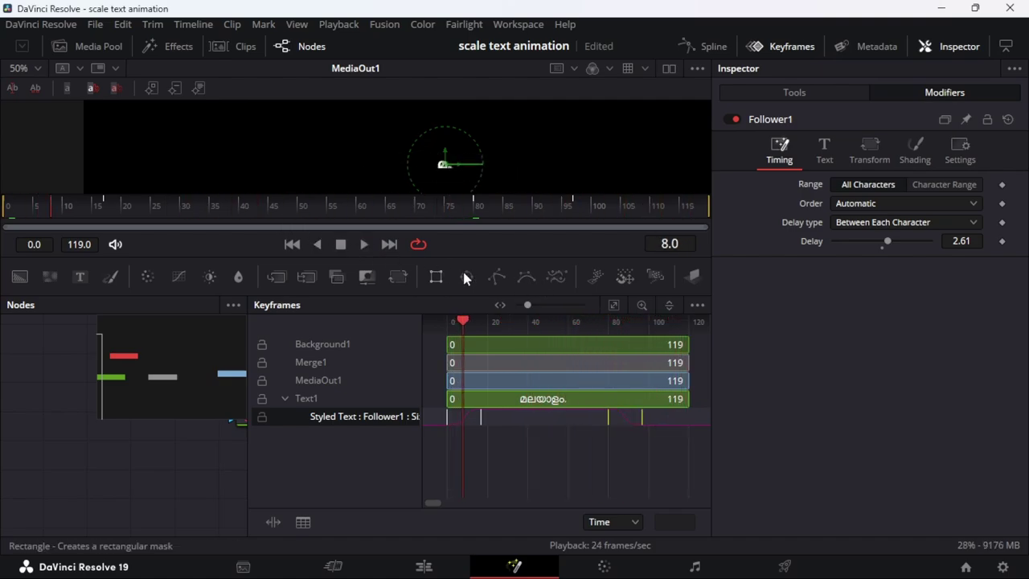
click(365, 246)
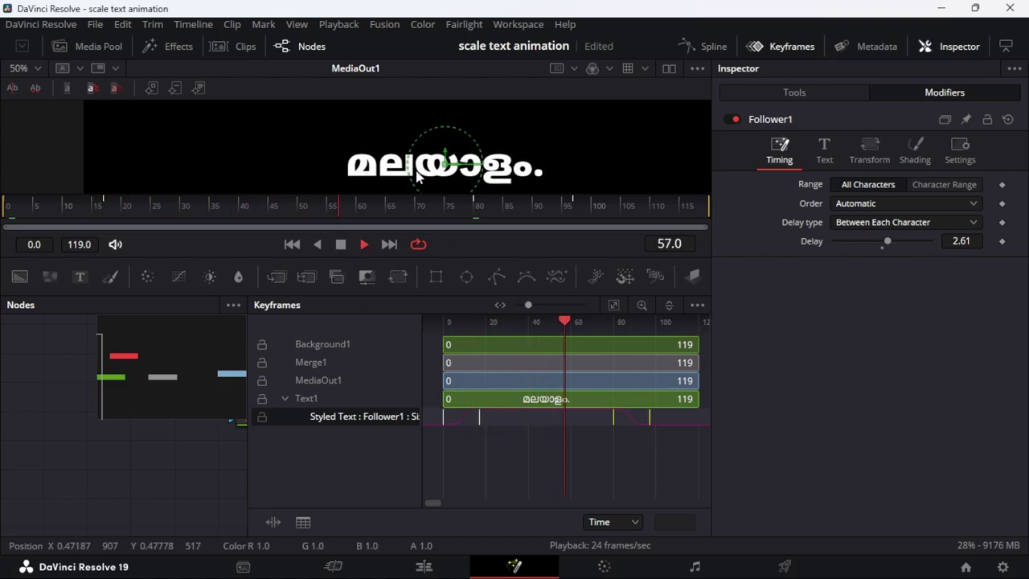
click(341, 245)
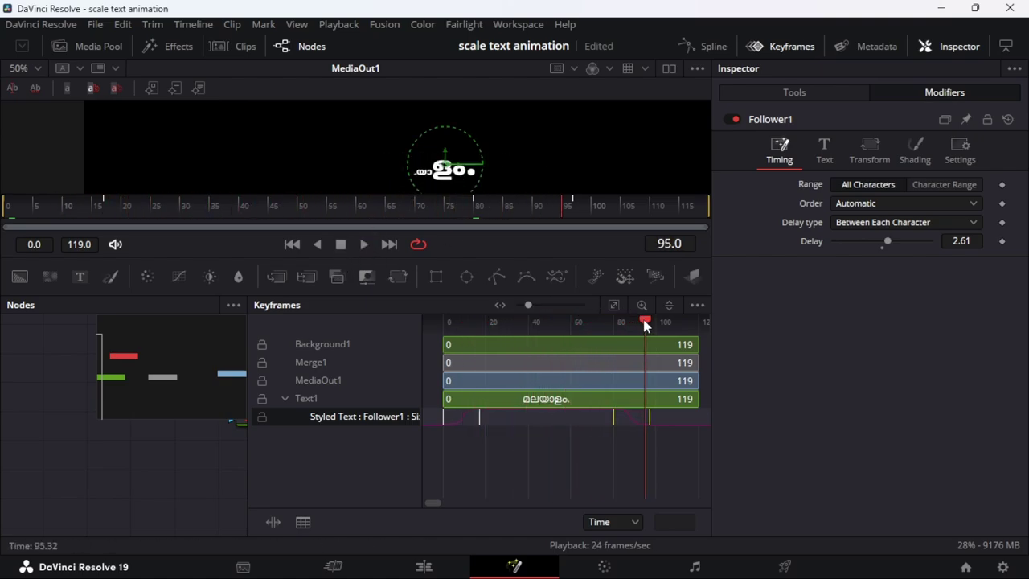
drag(644, 324, 531, 323)
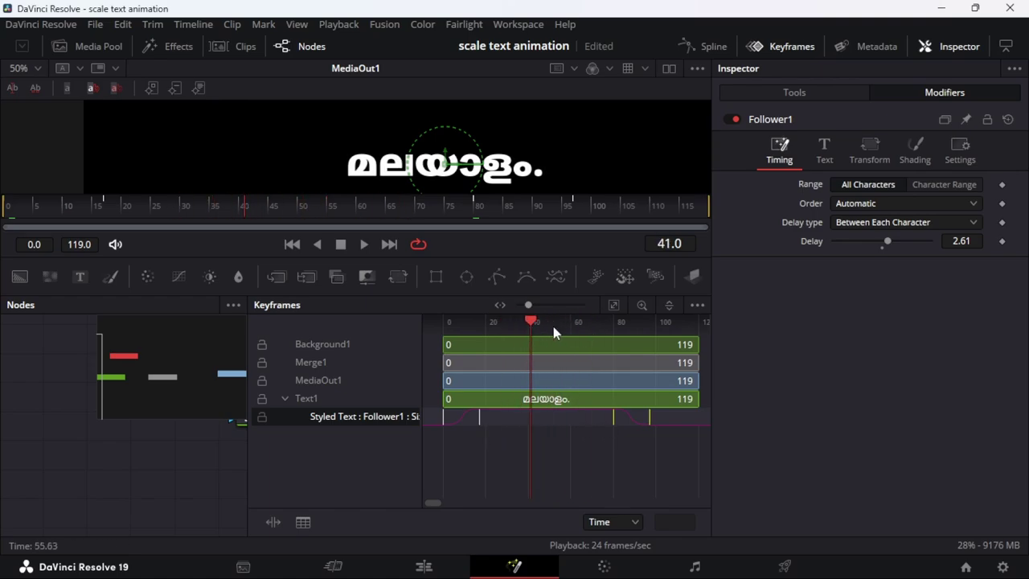
drag(552, 327, 547, 324)
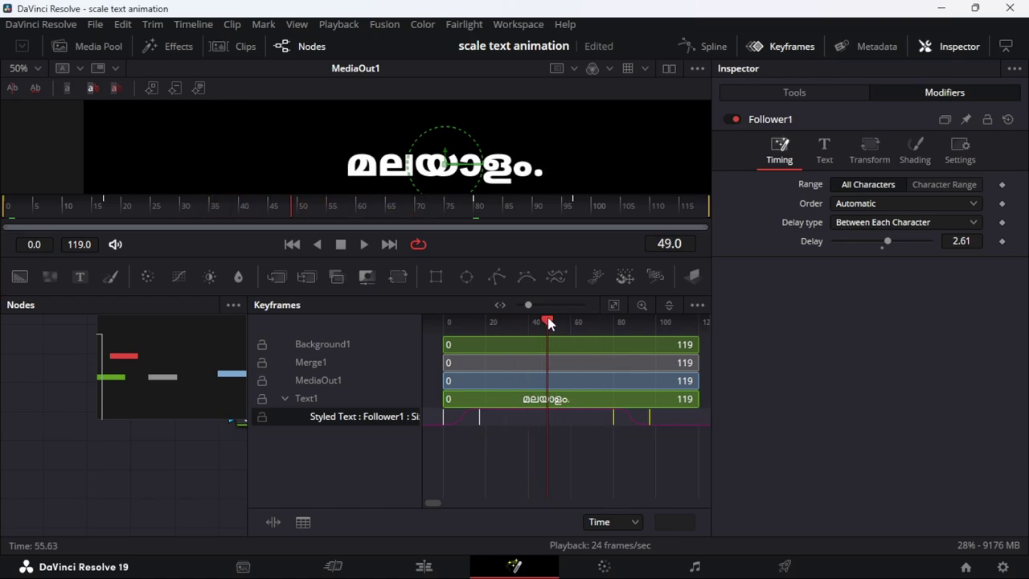
Swap Keyframes for Spline, fit Follower1's Size curve, and select its two top keyframes
click(716, 46)
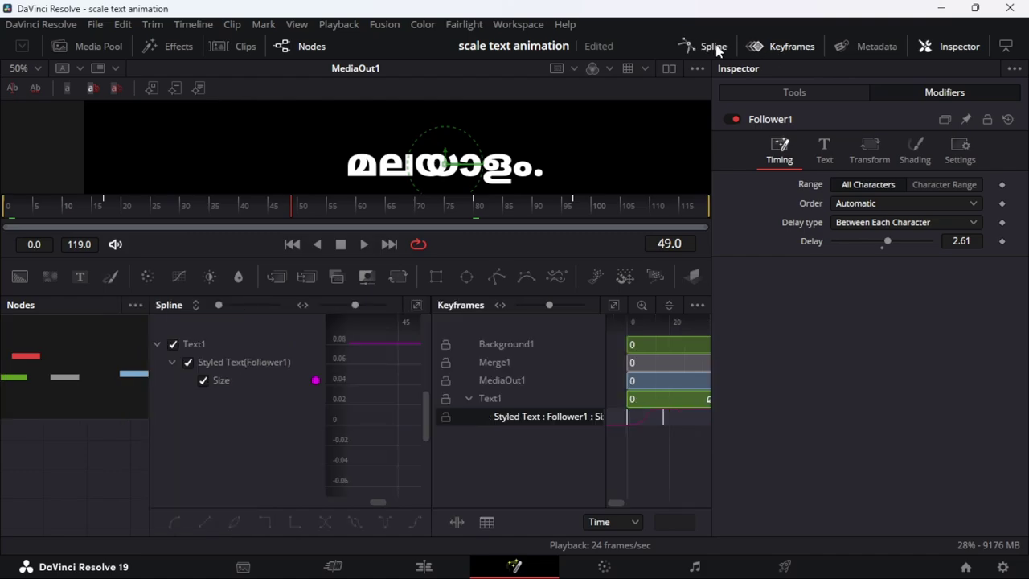
click(788, 48)
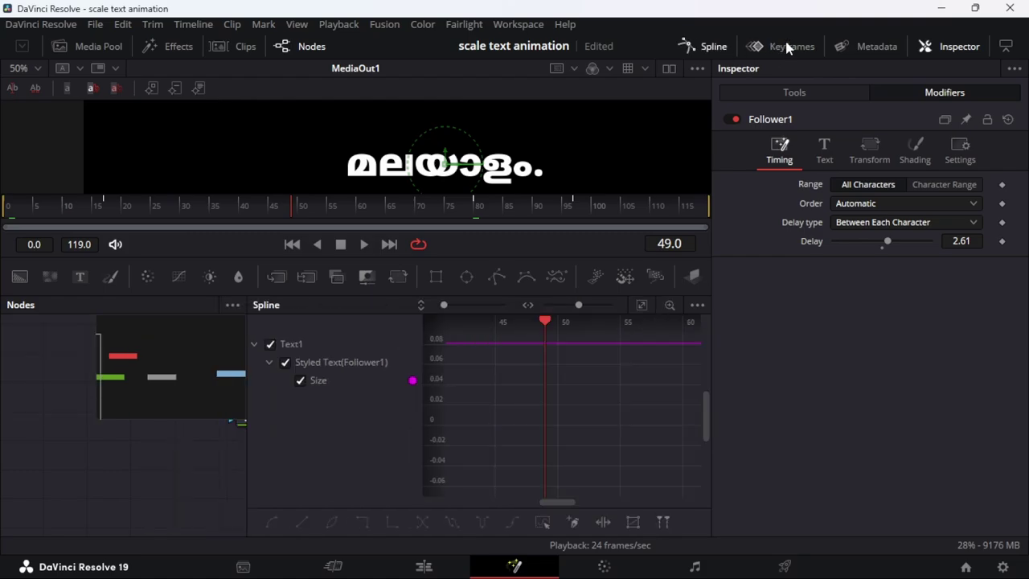
click(336, 383)
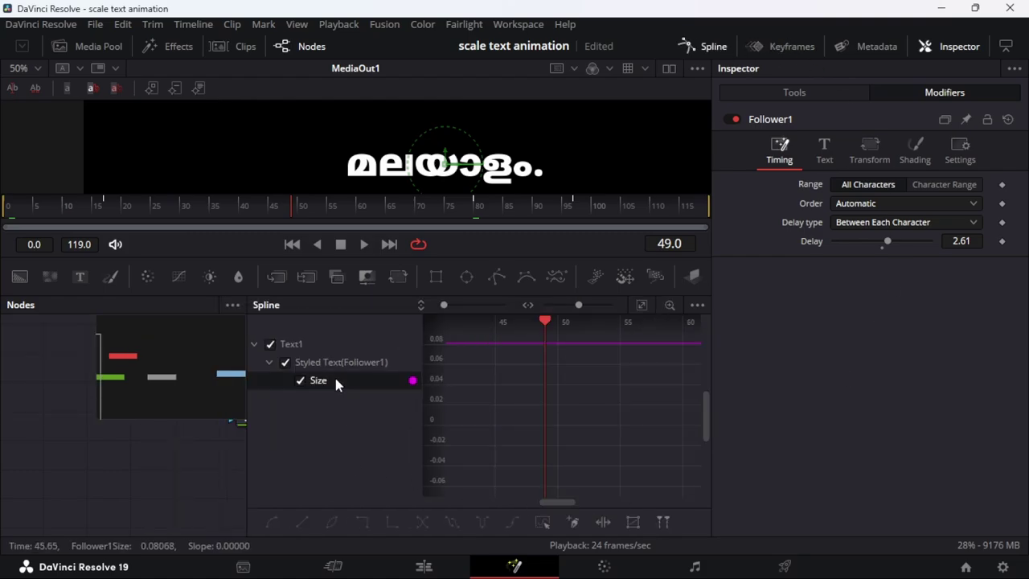
click(639, 304)
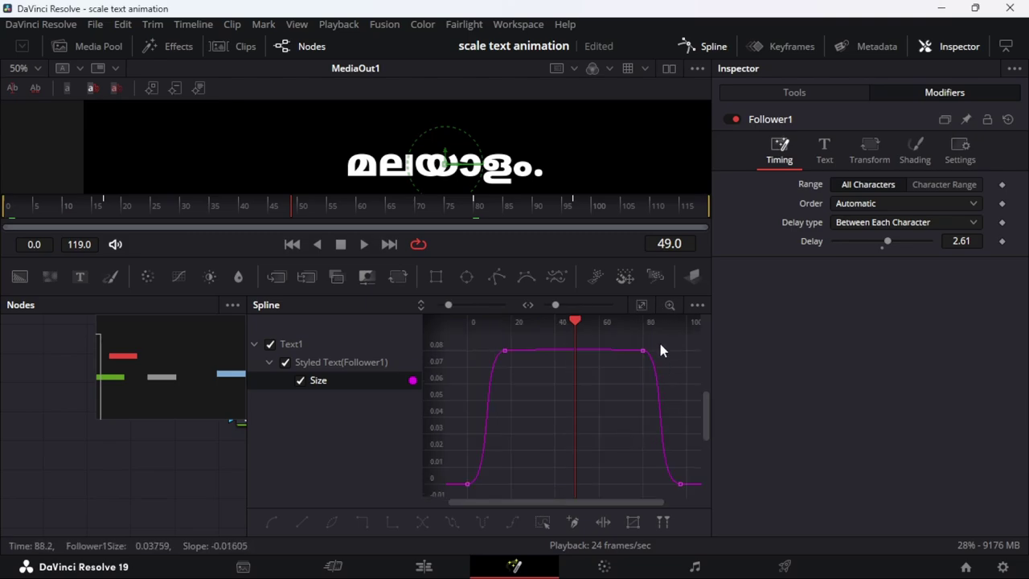
drag(655, 342, 487, 370)
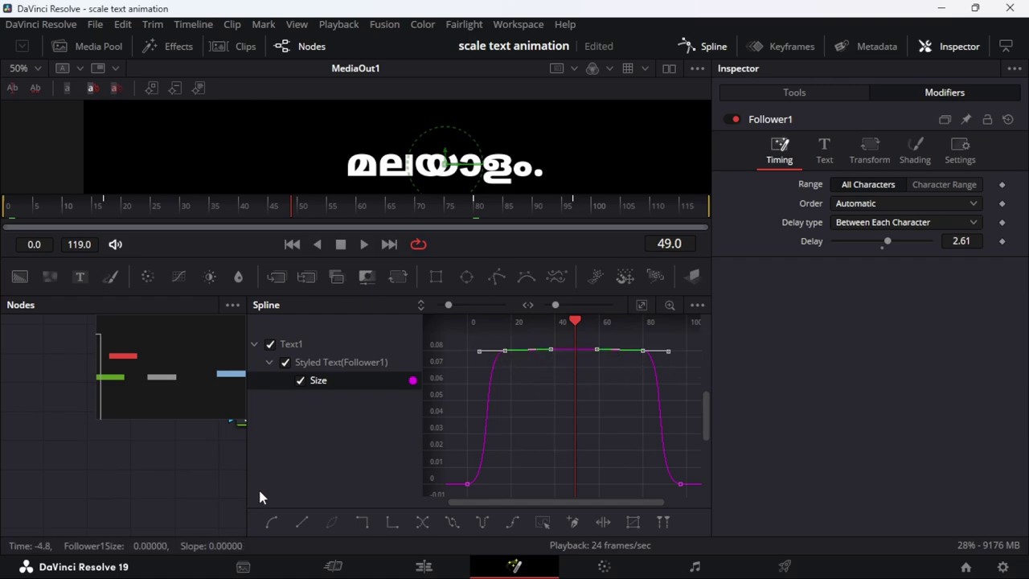
Make the top Size keyframes Linear, then replay the characters scaling in, holding, and vanishing by frame 114
click(302, 524)
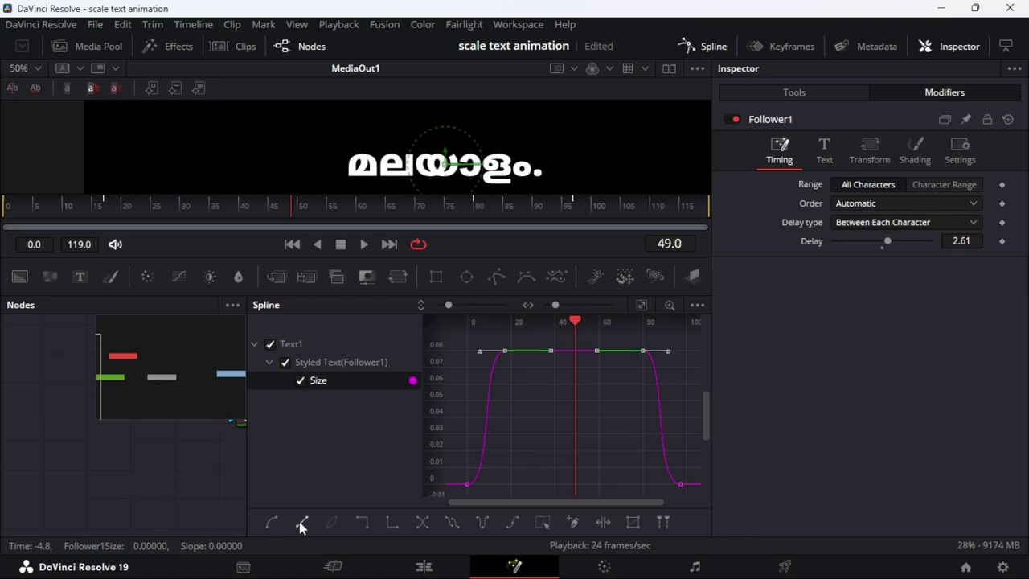
click(595, 395)
drag(571, 319, 471, 321)
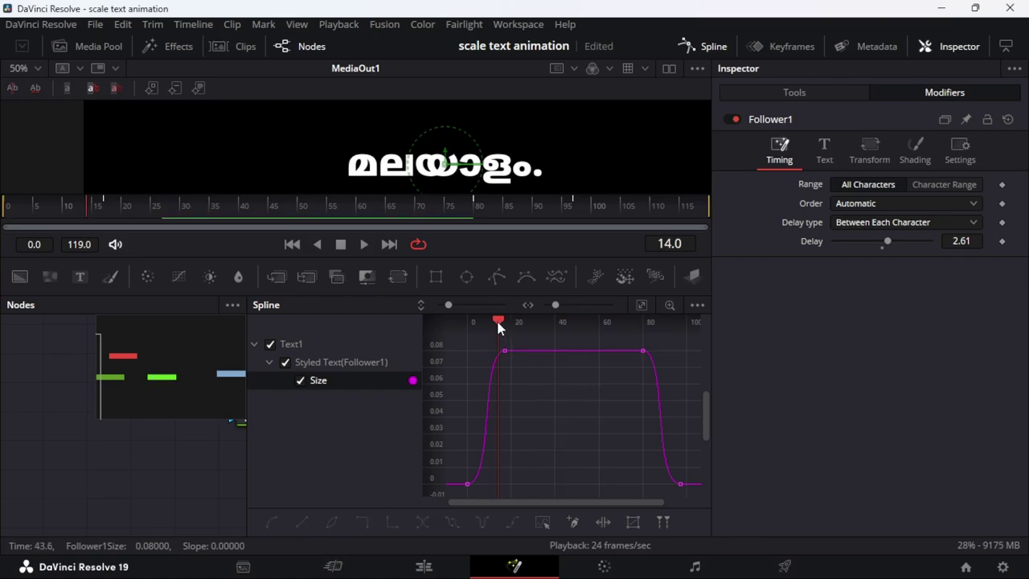
click(364, 249)
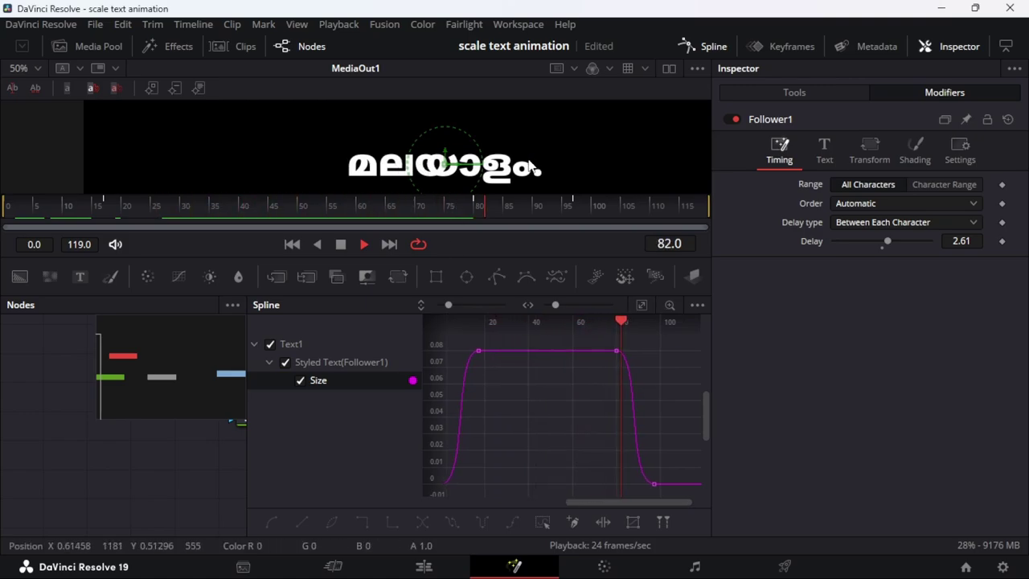
click(341, 243)
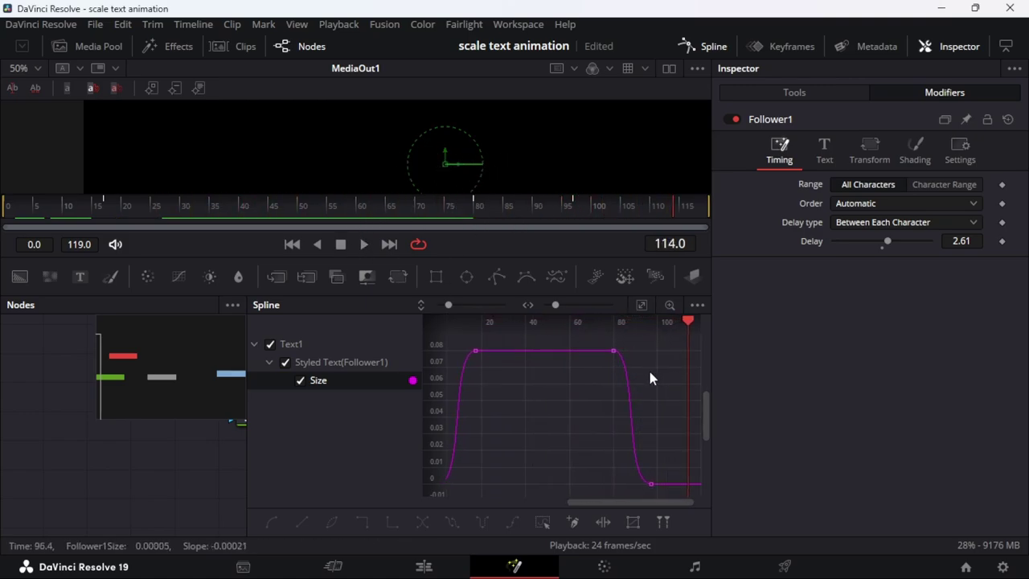
Bend the Size curve with a top keyframe's Bezier handle and test playback from frame one
drag(556, 337, 530, 341)
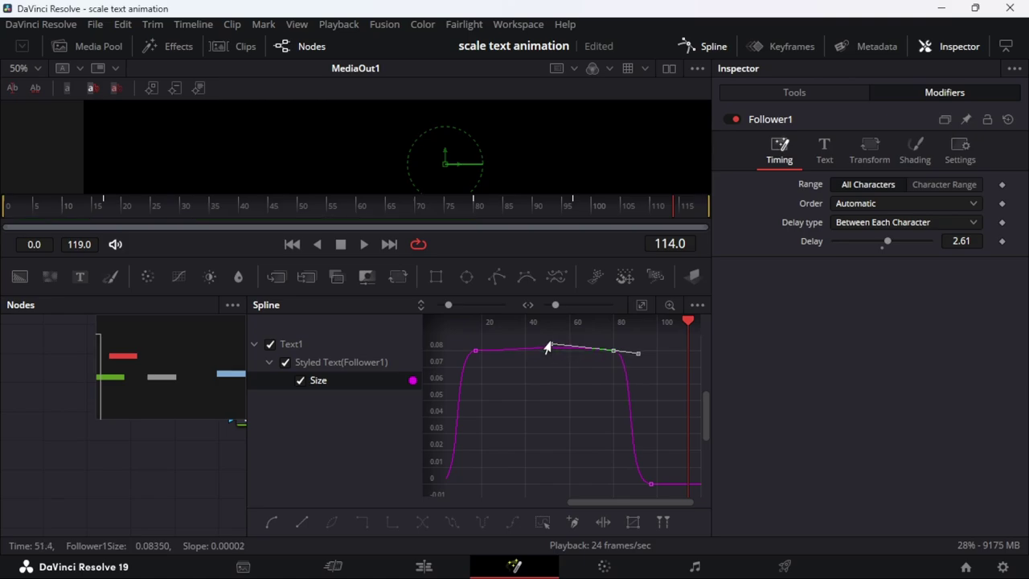
click(292, 244)
click(364, 245)
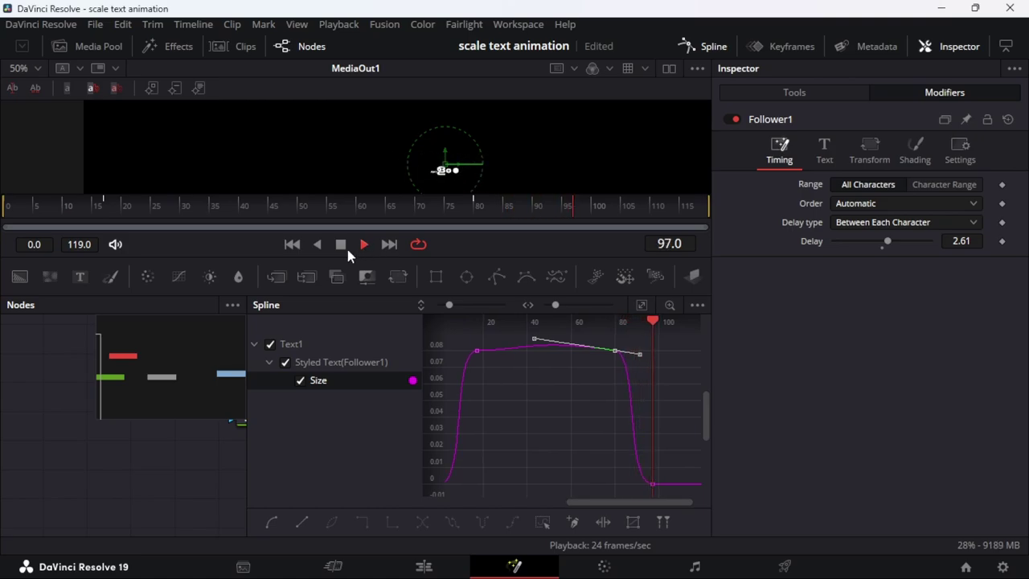
click(341, 244)
Reshape the ease into the scale-down and replay the animation from the start
mouse_move(533, 338)
mouse_down()
mouse_move(556, 378)
mouse_move(541, 367)
mouse_up()
click(476, 351)
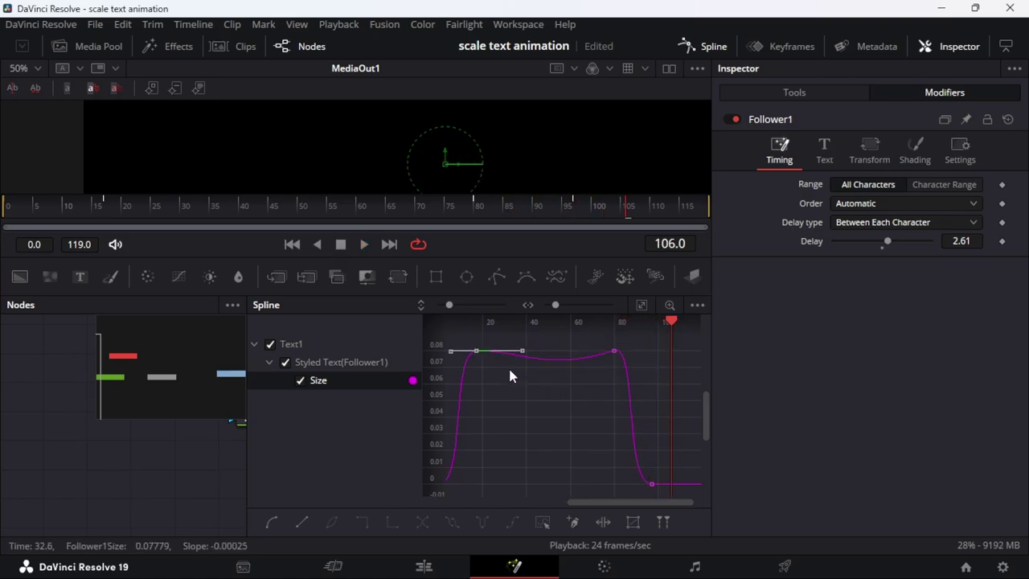
click(291, 244)
click(364, 243)
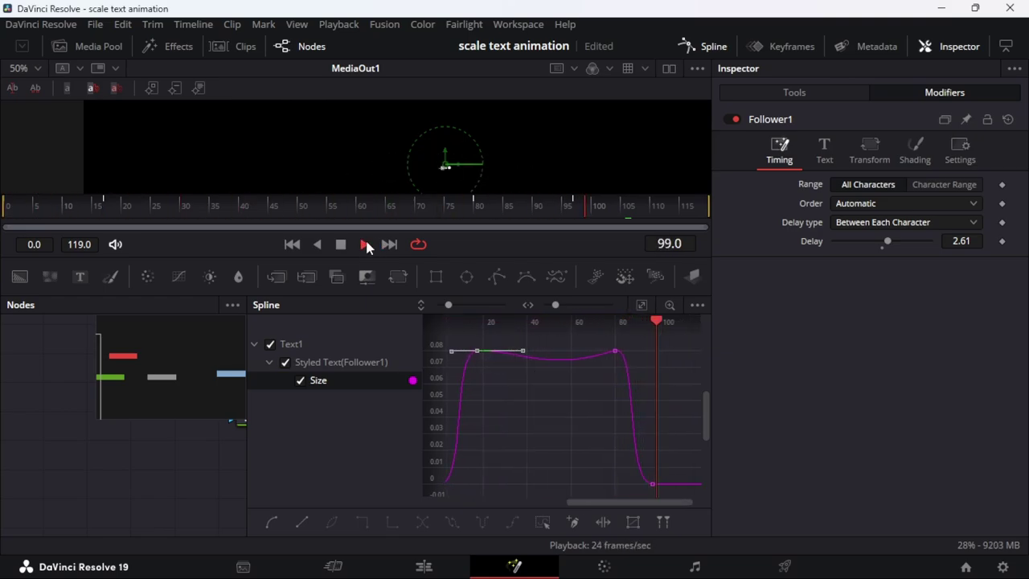
click(340, 244)
Smooth the top keyframes so the hold sits flat at 0.08, then close the Spline panel
drag(641, 377, 469, 335)
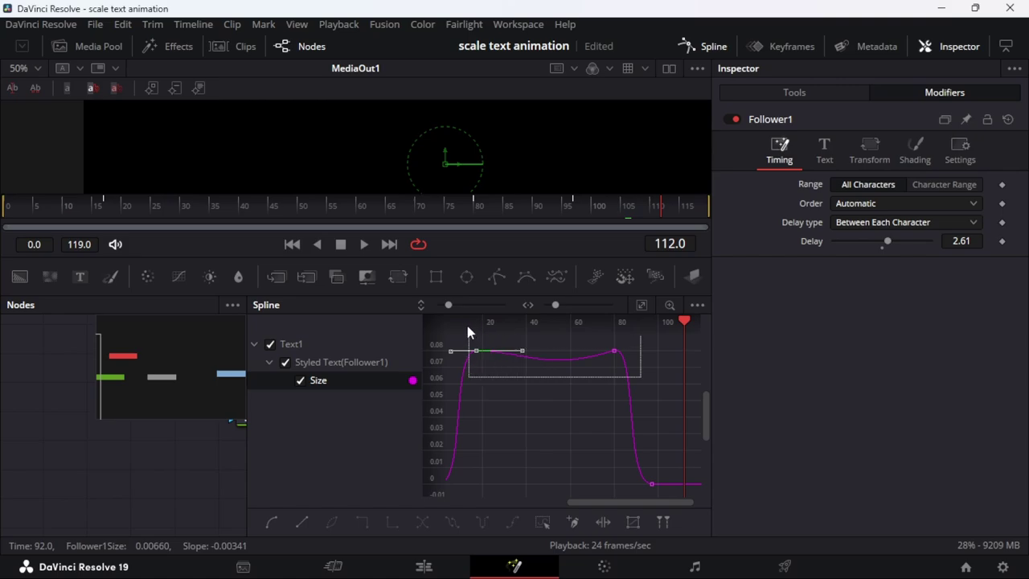
click(274, 524)
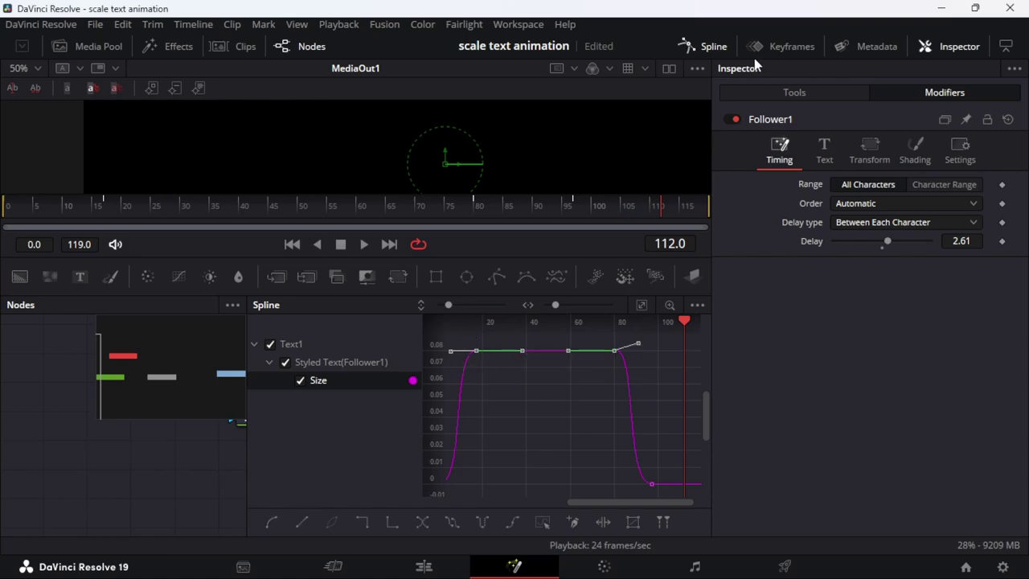
click(708, 48)
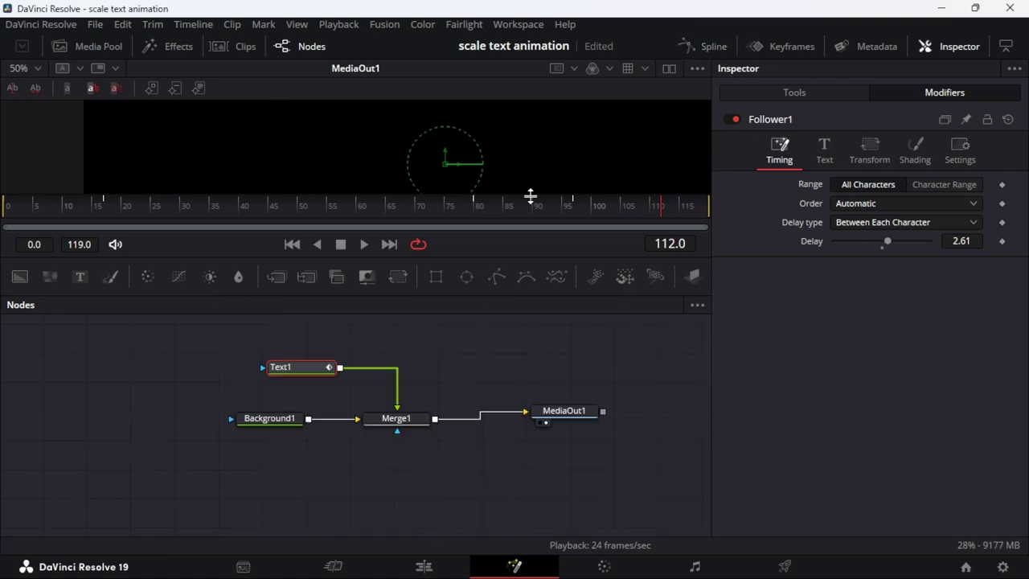
Enlarge the viewer with zoom set to Fit and play the title from frame one
drag(531, 198, 531, 275)
click(26, 68)
click(25, 85)
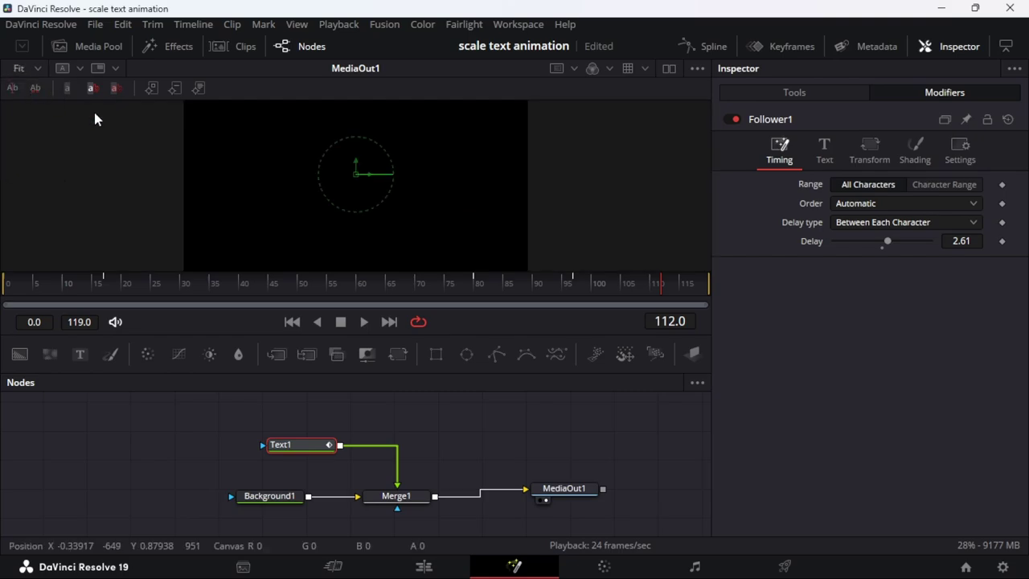
click(291, 321)
click(363, 322)
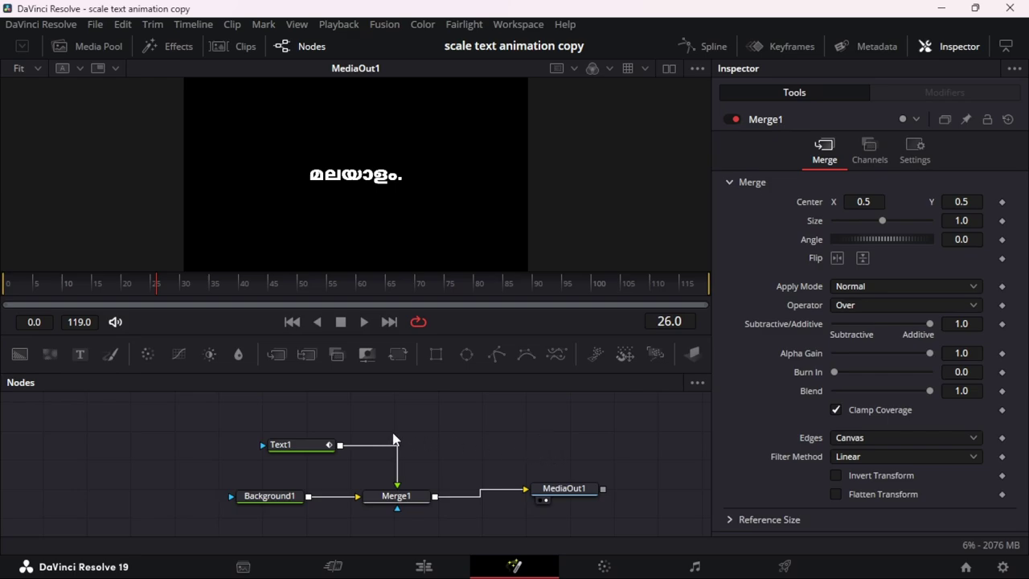
Enable Motion Blur on Text1 with Quality 10 and replay the title from frame one
click(299, 447)
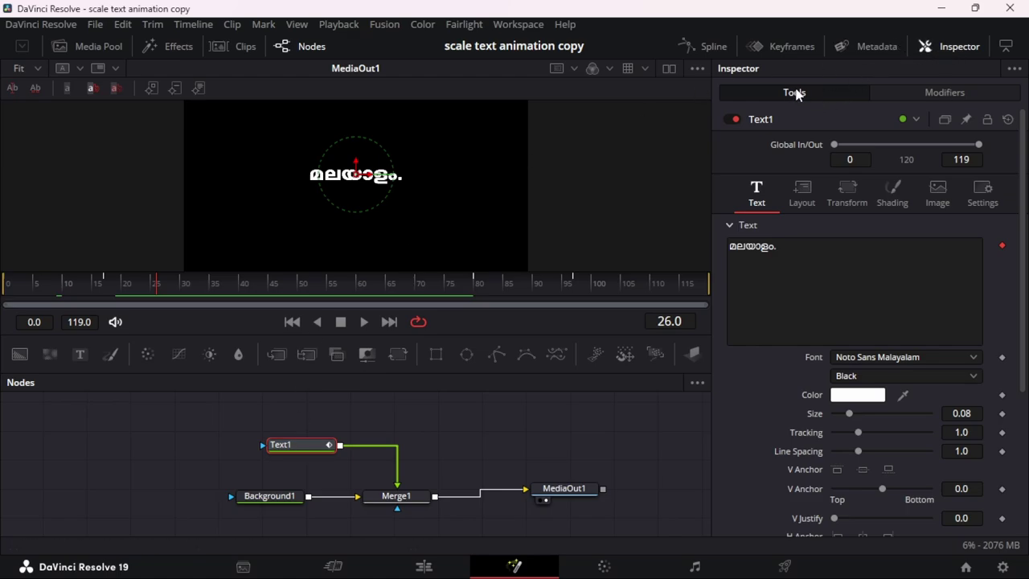
click(984, 198)
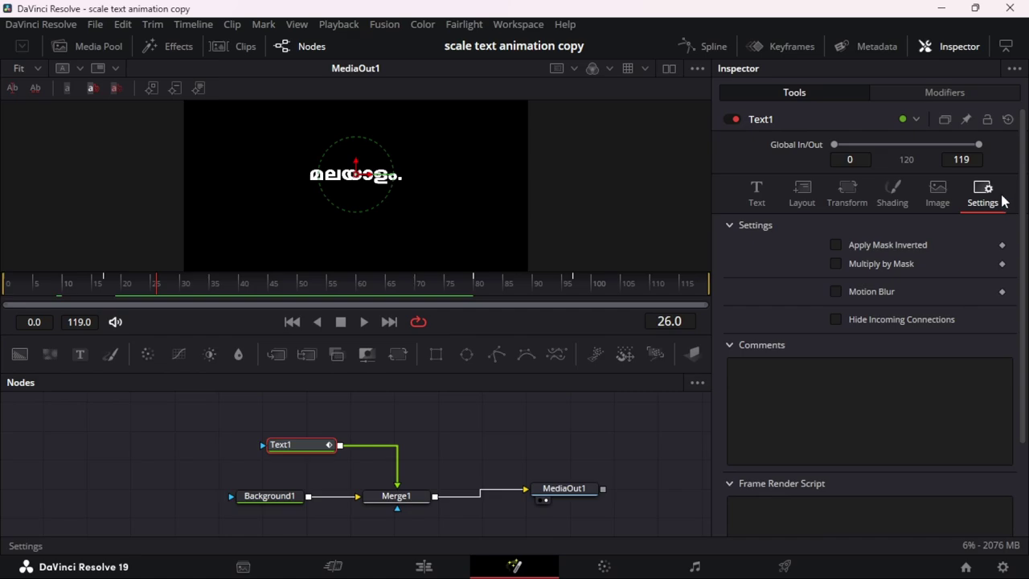
click(836, 291)
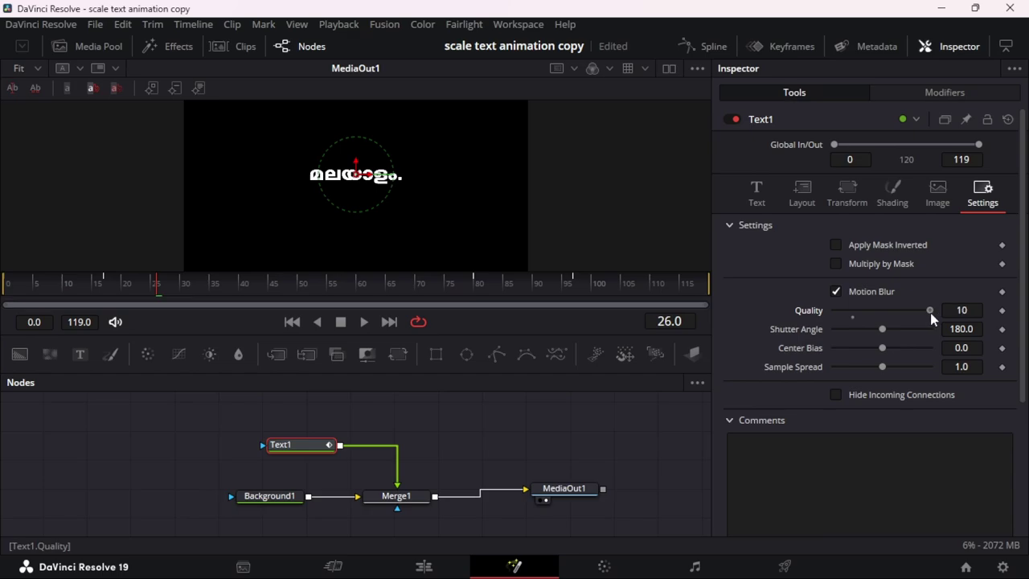
drag(924, 312, 932, 311)
click(292, 322)
click(366, 321)
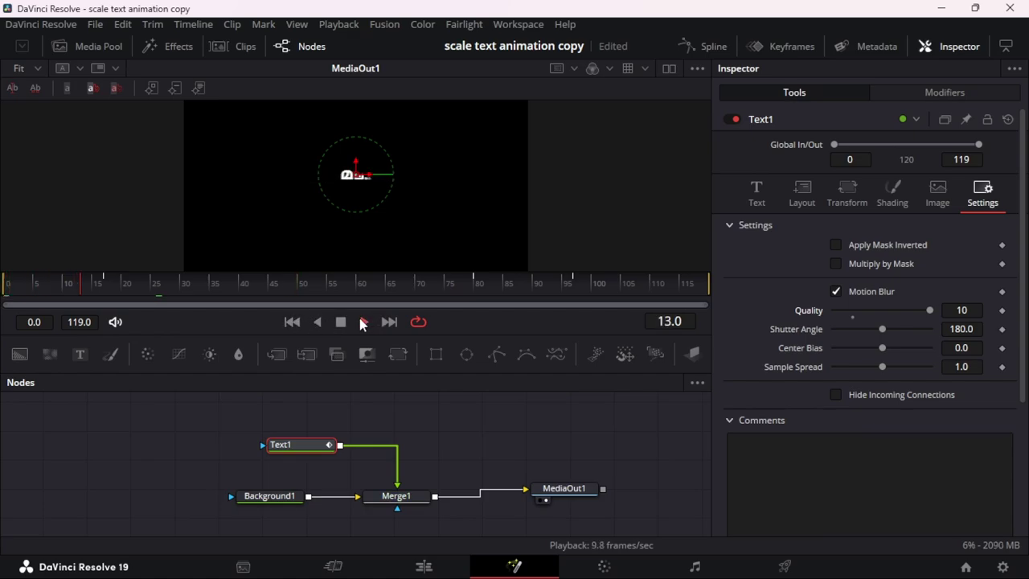